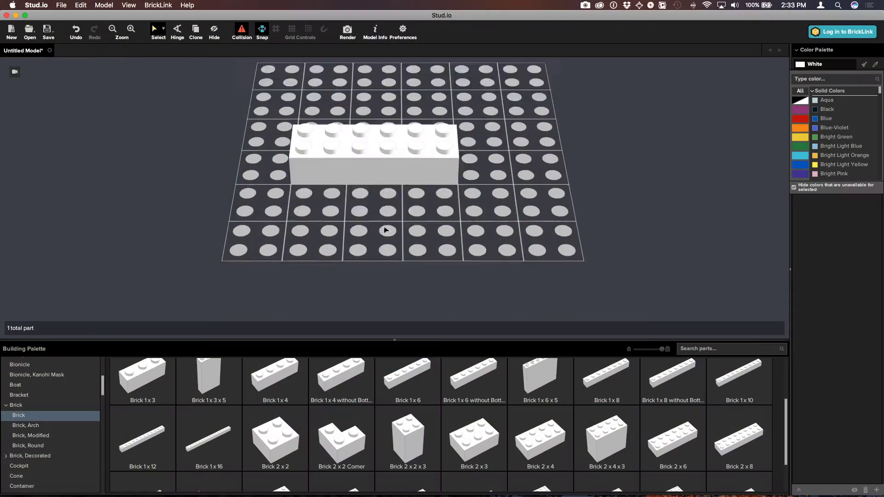
click(293, 444)
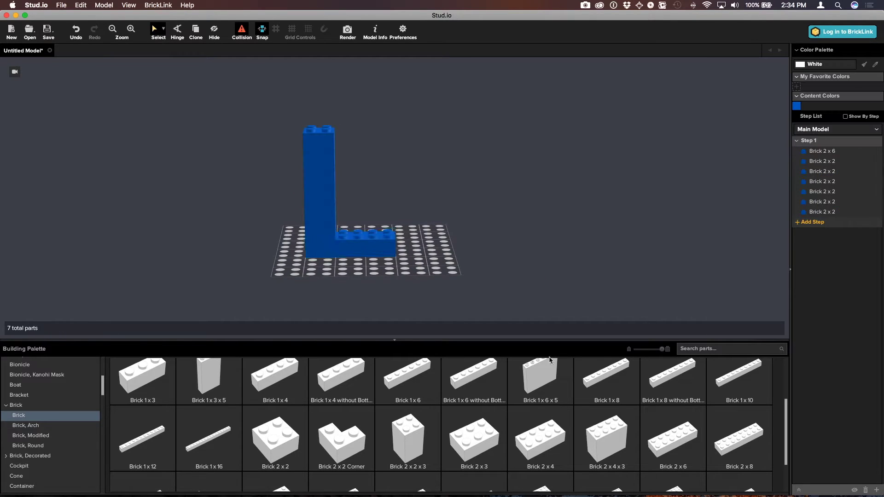
click(409, 251)
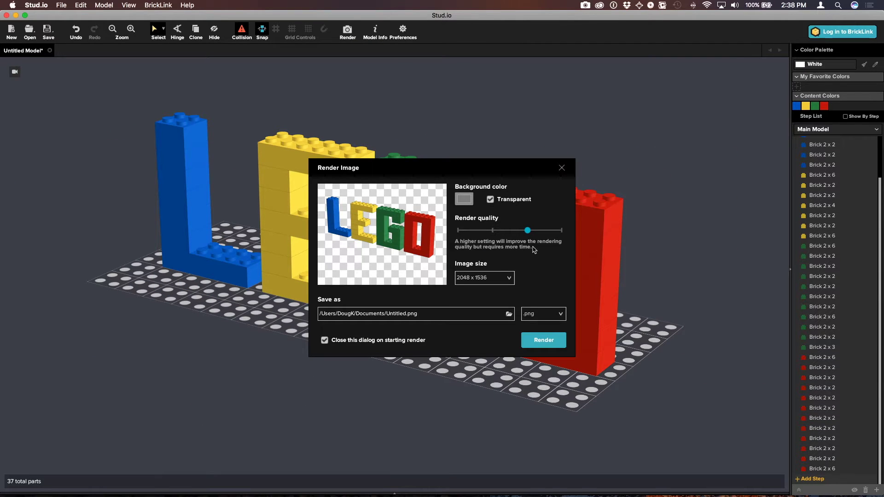
click(509, 278)
click(509, 278)
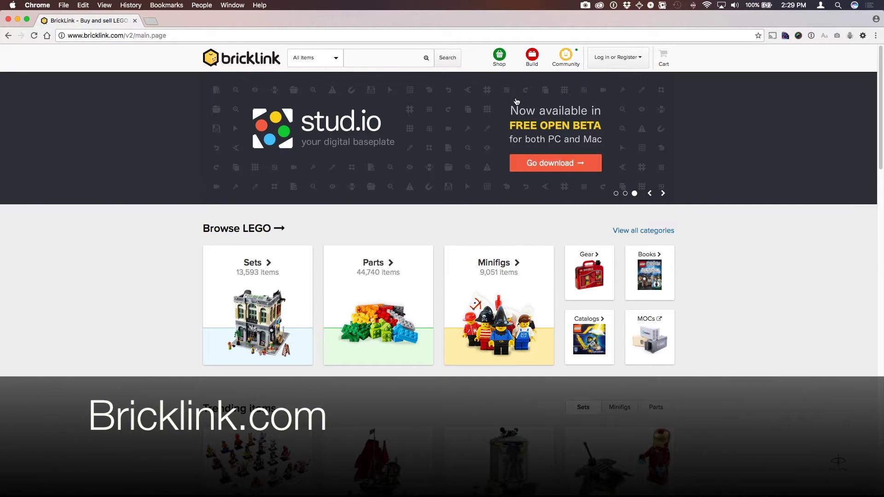
Step: Open BrickLink's Build page for Stud.io and look through its download options and feature descriptions
click(533, 61)
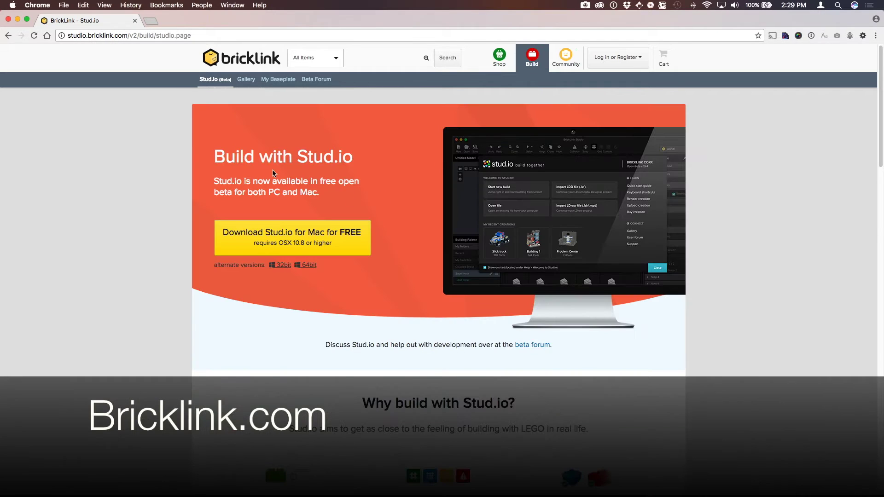
drag(223, 158, 366, 161)
click(366, 161)
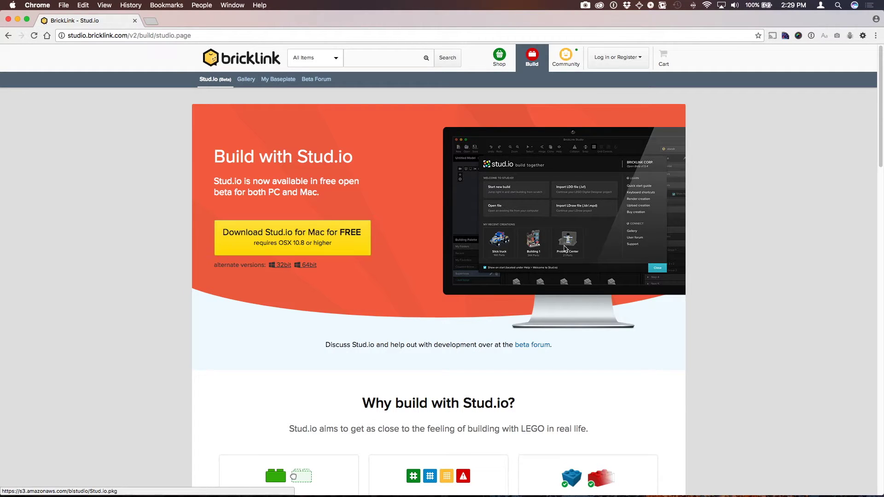
scroll(870, 190, down, 5)
scroll(871, 190, down, 10)
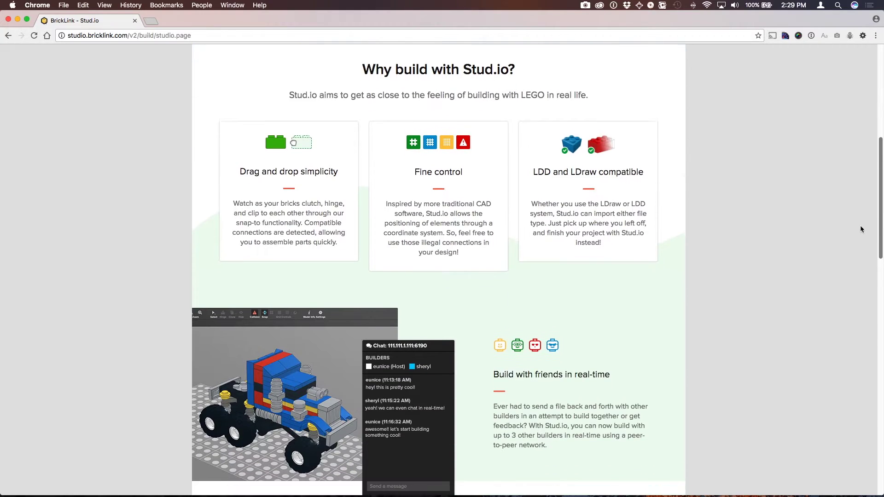
scroll(844, 287, up, 3)
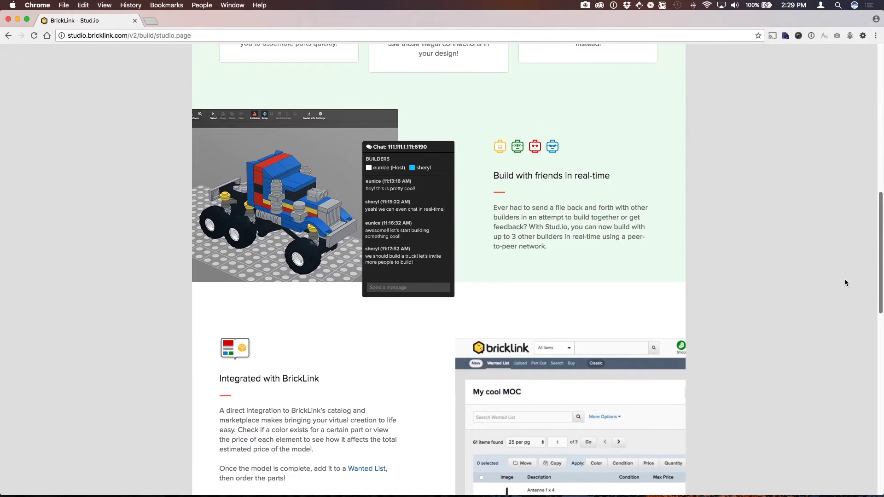
scroll(846, 269, up, 8)
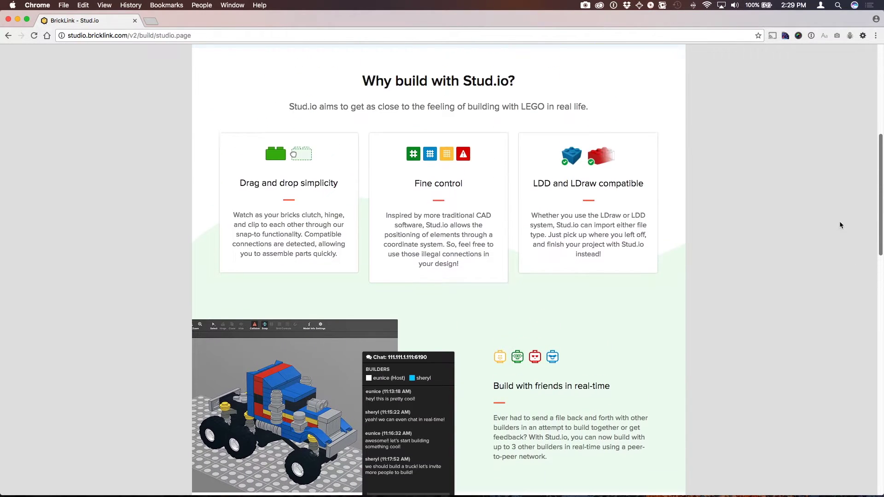
scroll(837, 202, up, 4)
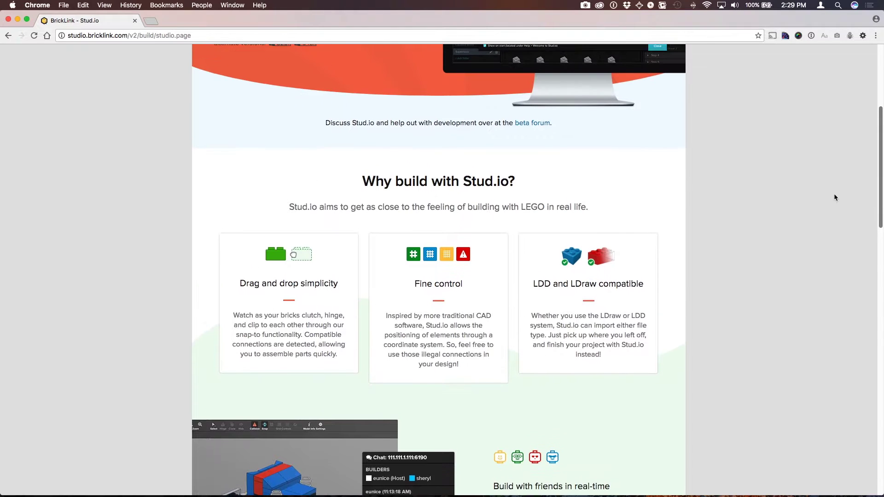
scroll(826, 171, up, 5)
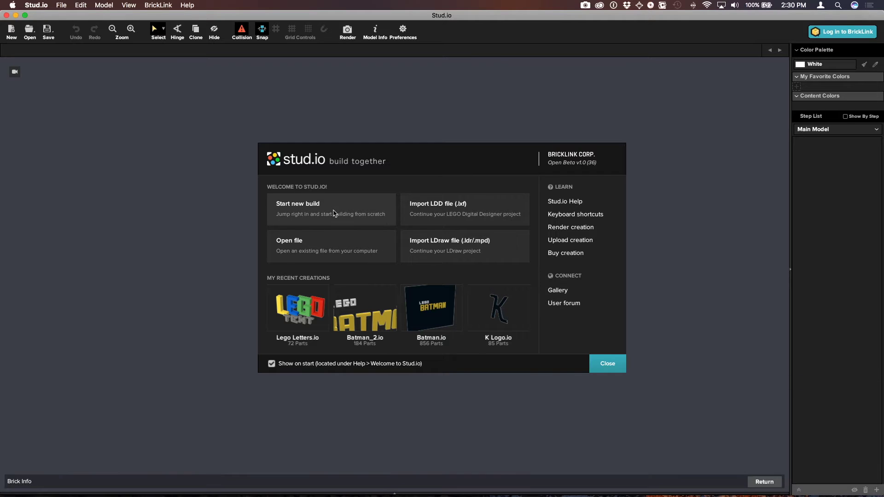
Step: Start a new build in Stud.io and expand the Building Palette
click(308, 207)
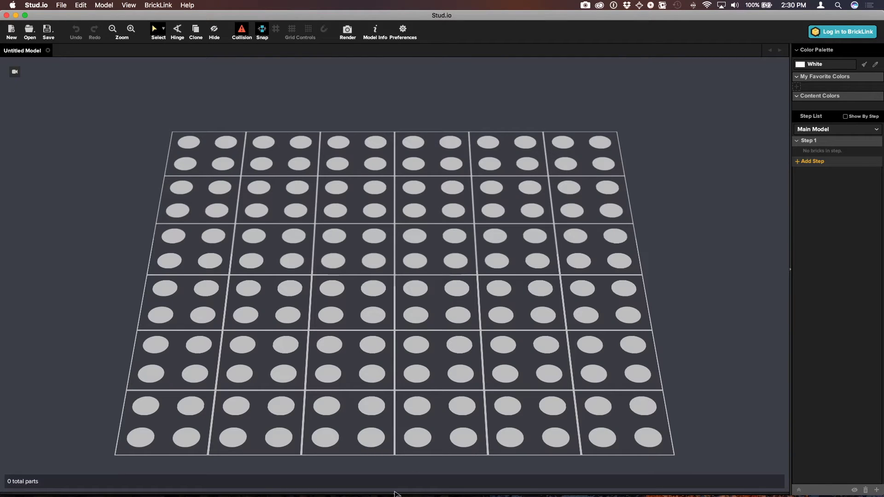
click(395, 493)
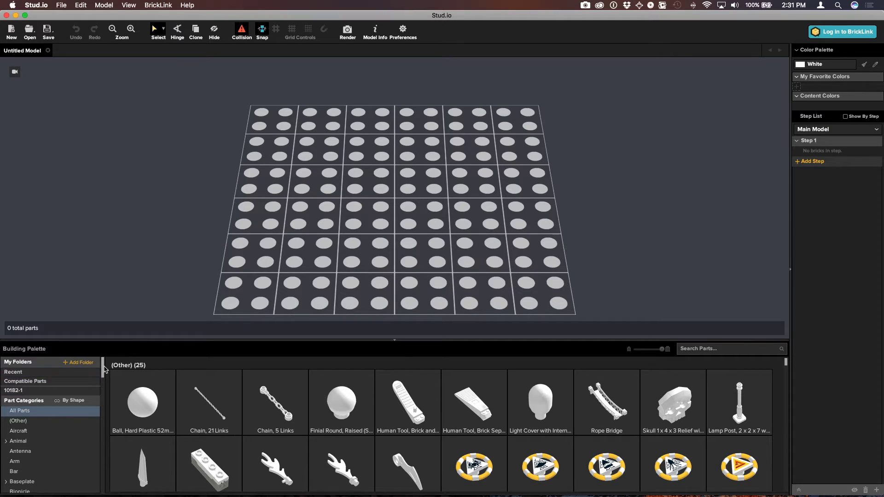
mouse_move(104, 368)
mouse_down()
mouse_move(103, 381)
mouse_move(103, 368)
mouse_up()
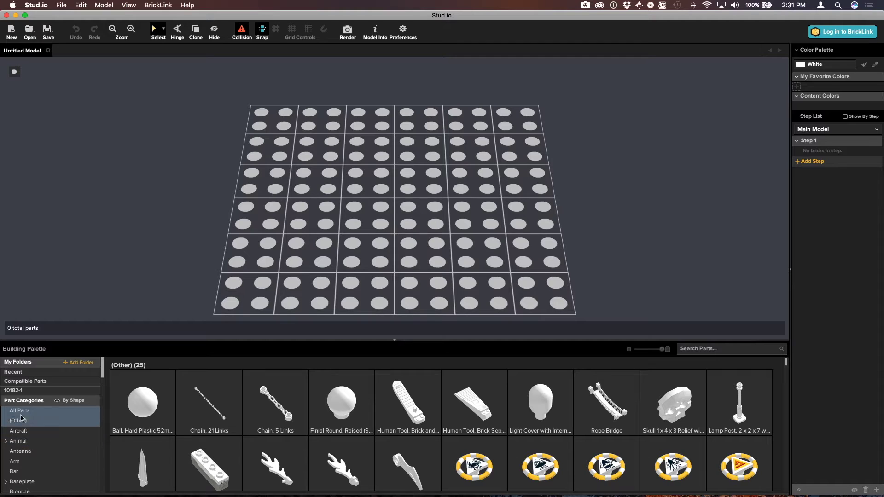
Step: Expand the Brick part category and list the parts of its plain Brick subcategory
drag(103, 374, 103, 391)
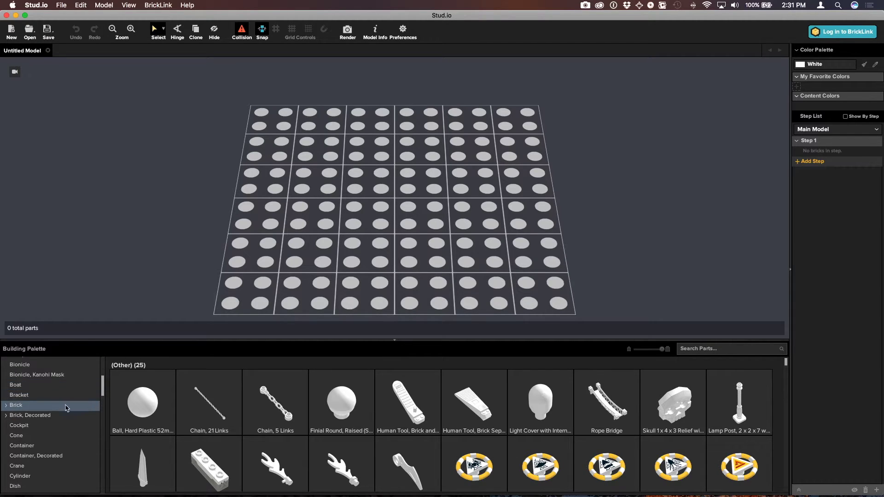
click(11, 406)
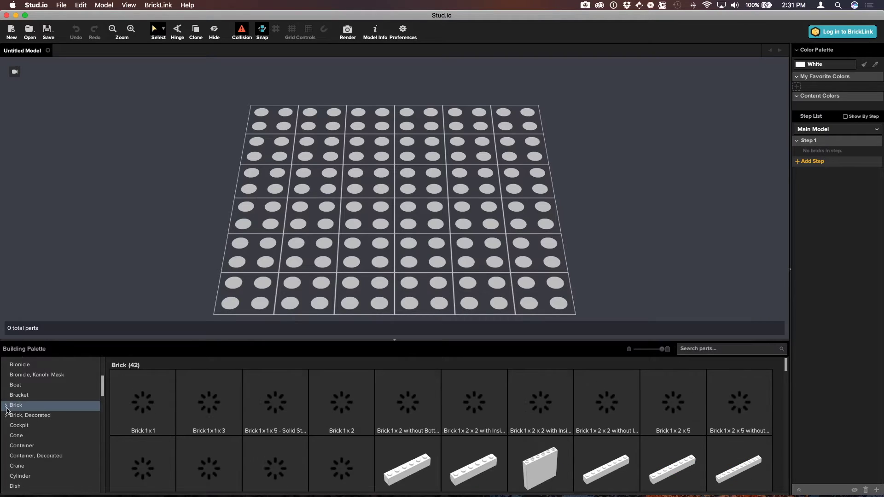
click(7, 406)
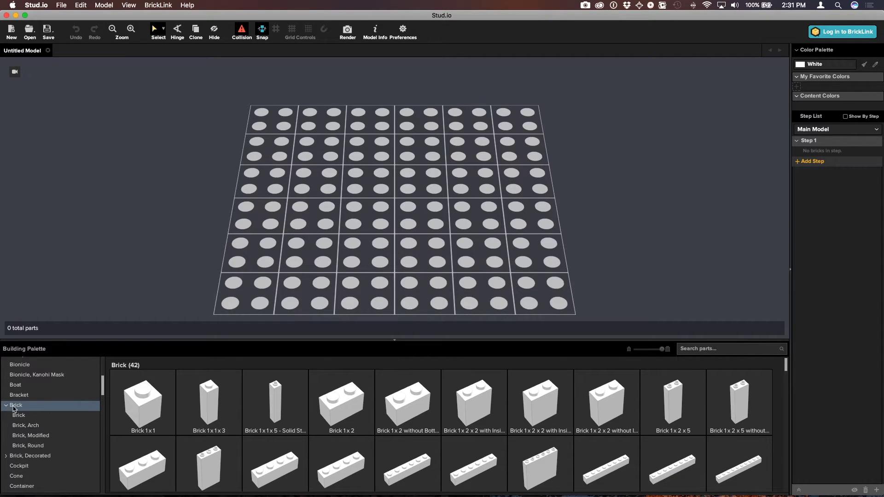
click(22, 416)
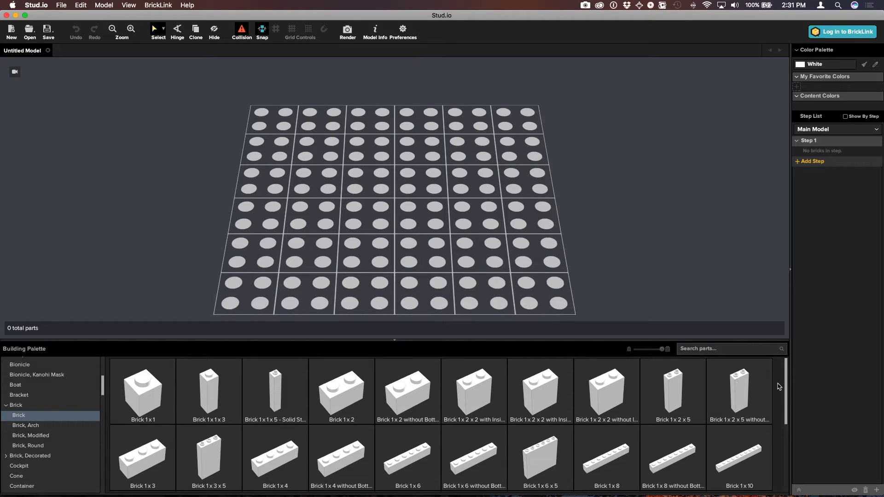
Step: Show the color list and place one white Brick 2 x 6 near the center of the baseplate grid
mouse_move(788, 384)
mouse_down()
mouse_move(778, 425)
mouse_move(782, 399)
mouse_up()
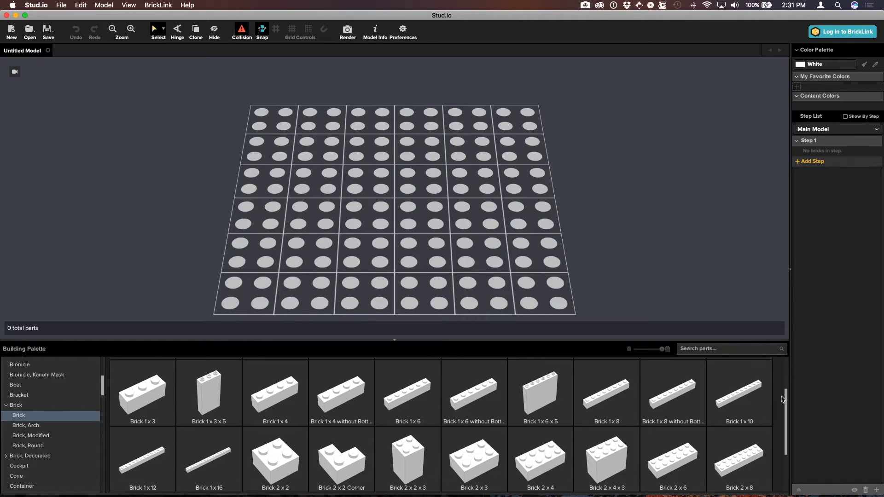
click(822, 67)
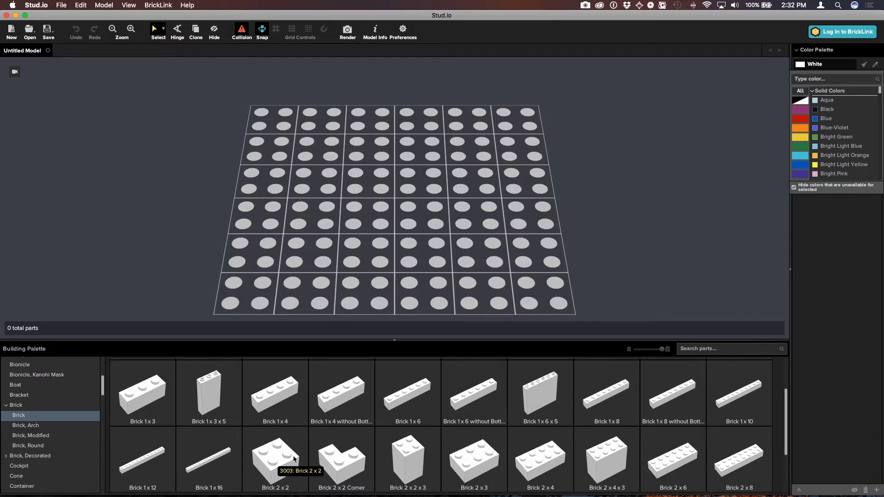
drag(787, 414, 788, 424)
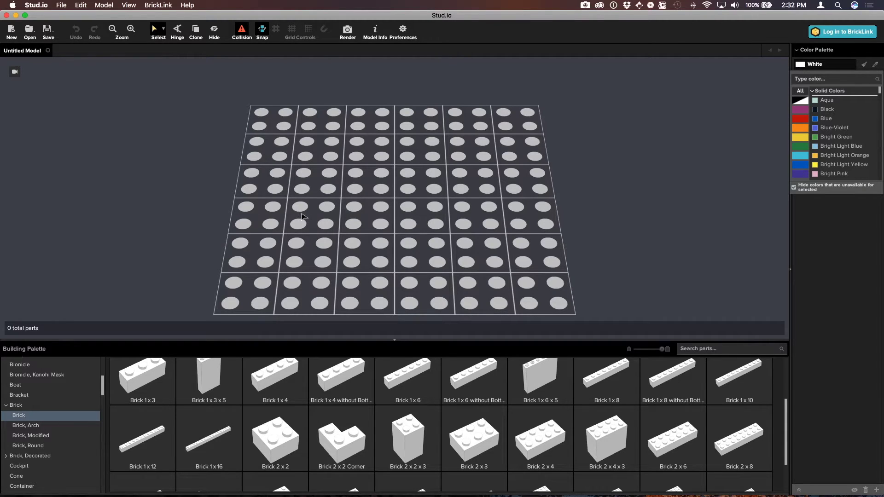
drag(675, 445, 370, 188)
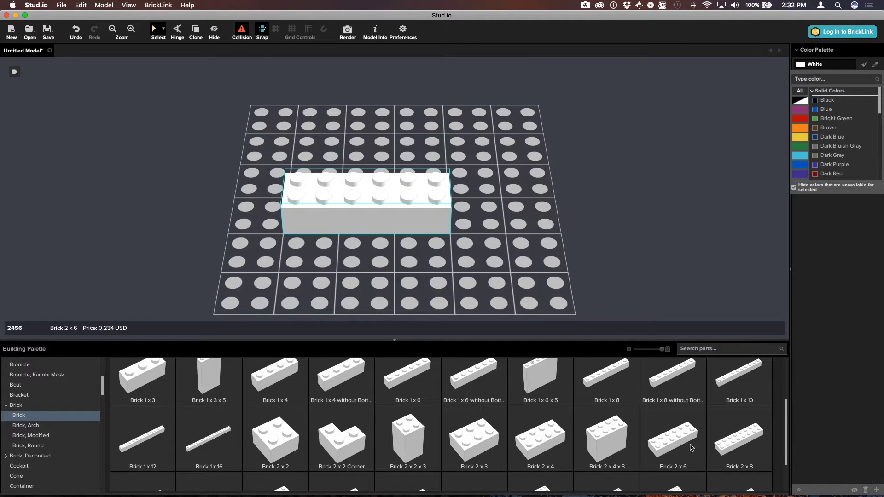
drag(676, 439, 381, 248)
key(Escape)
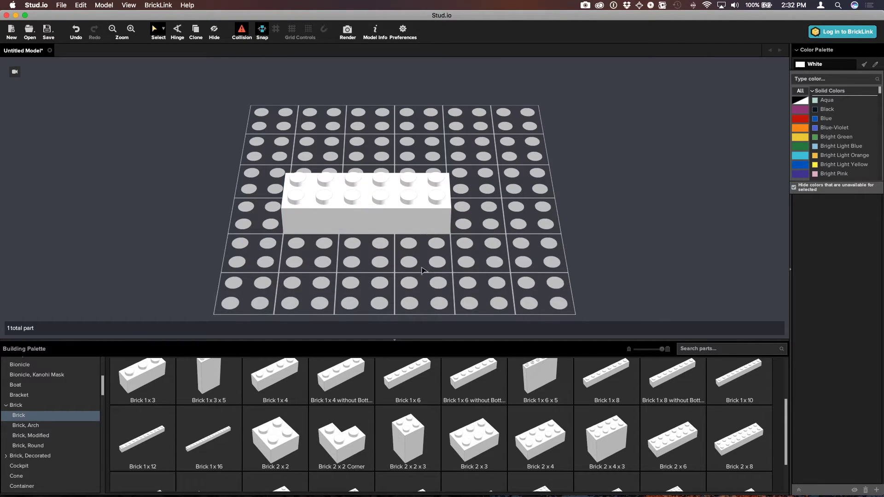
Step: Try rotating the placed Brick 2 x 6 horizontally and vertically, bringing it back to its original orientation
click(404, 219)
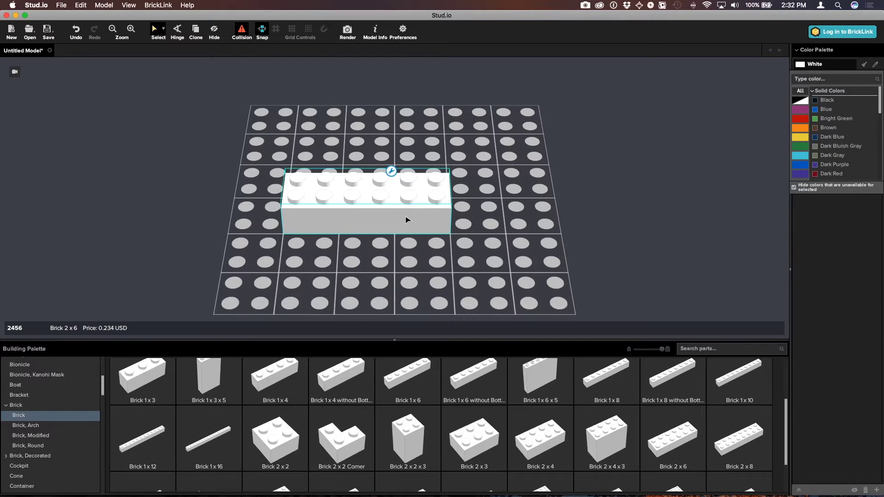
key(Right)
key(Right)
key(Right)
key(Right)
key(Right)
key(Right)
key(Right)
key(Up)
key(Up)
key(Up)
key(Up)
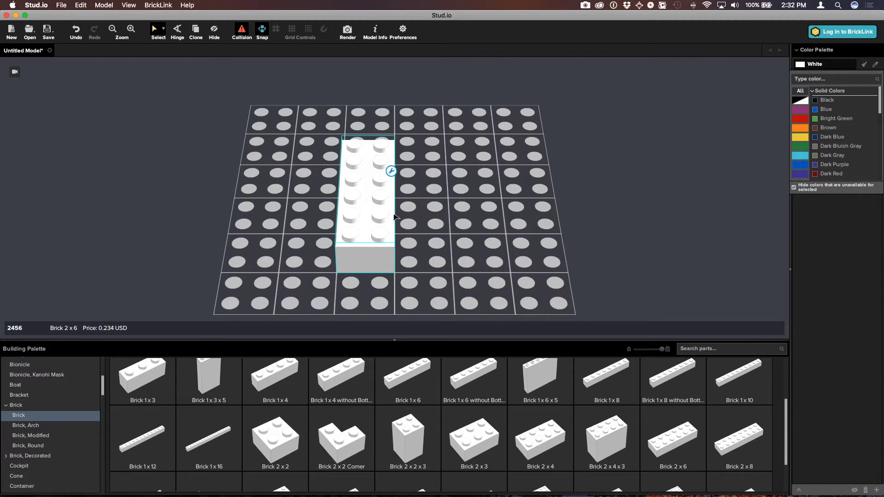
key(Right)
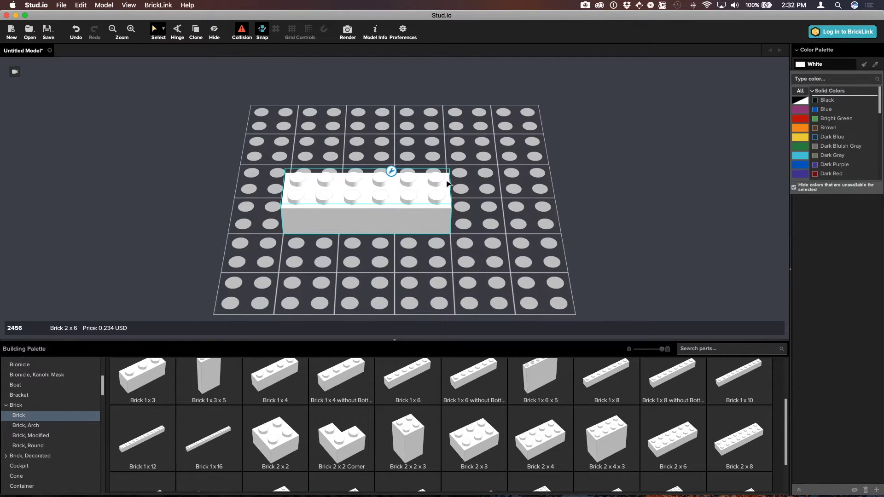
key(Right)
key(Right)
key(Right)
key(Right)
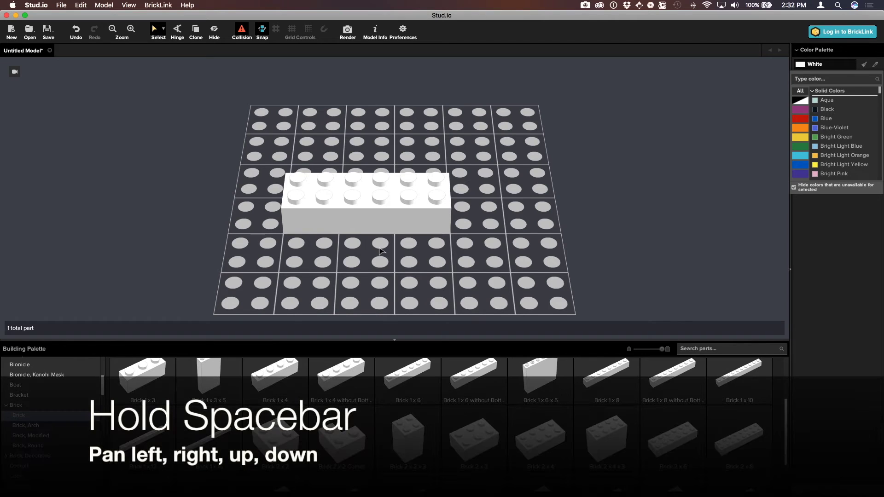
Step: Examine the Brick 2 x 6 on the baseplate grid from different positions, angles and zoom levels
drag(377, 256, 394, 250)
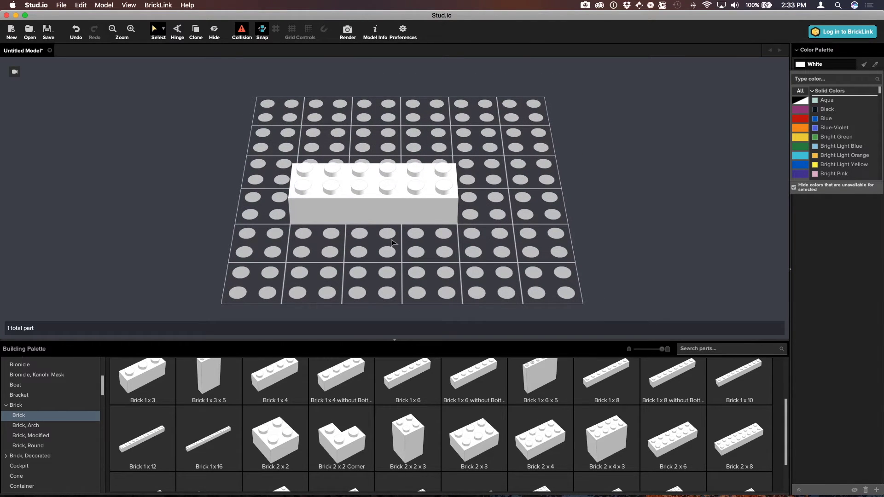
mouse_move(398, 243)
right_down()
mouse_move(395, 223)
mouse_move(436, 223)
mouse_move(399, 223)
mouse_move(398, 238)
right_up()
key(super+minus)
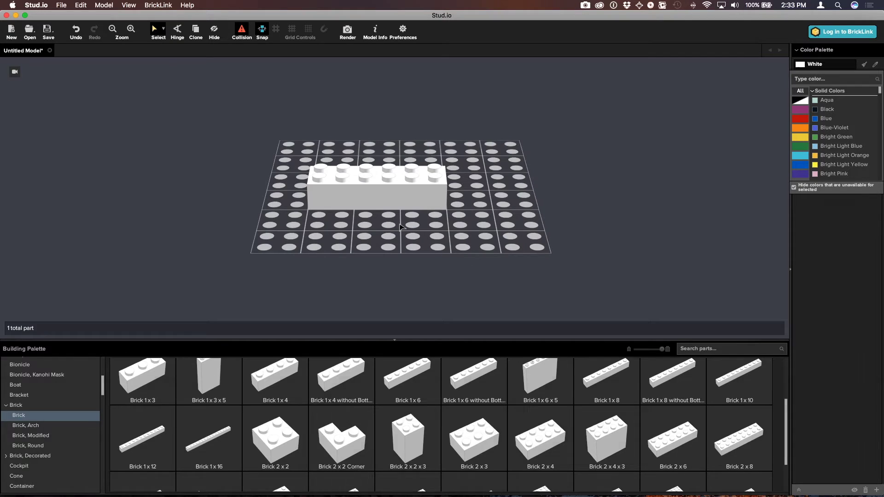
right_drag(401, 204, 405, 243)
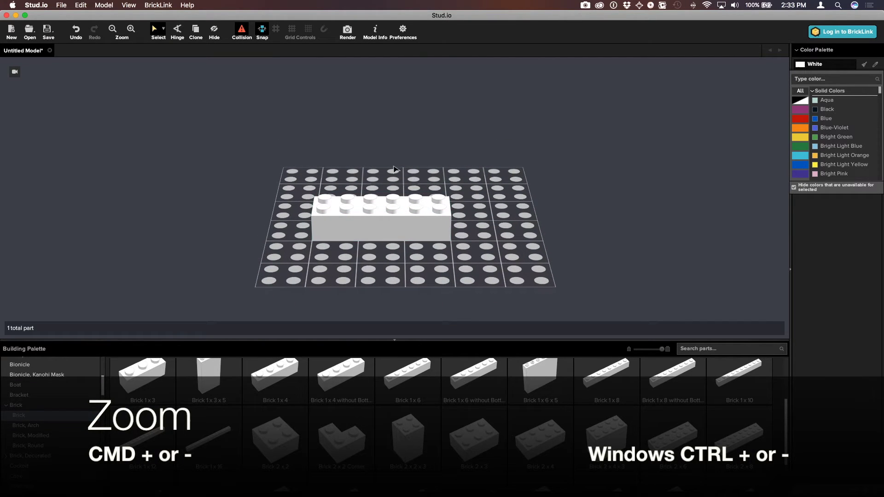
key(super+equal)
key(super+minus)
key(super+minus)
key(super+equal)
key(super+minus)
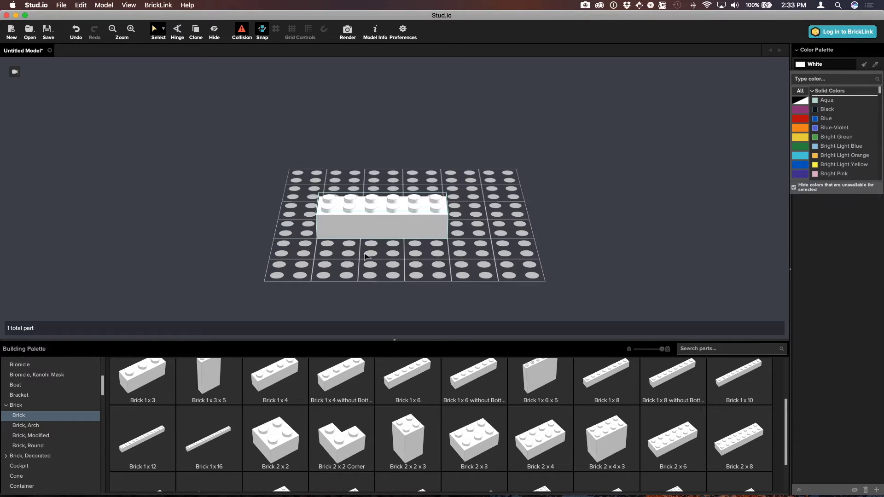
Step: Stack two white Brick 2 x 2 parts on the left end of the Brick 2 x 6
drag(279, 446, 343, 189)
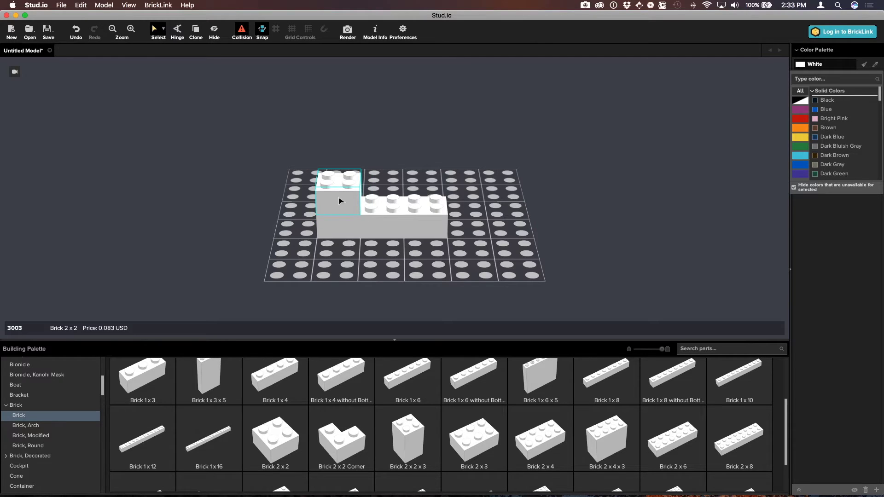
click(307, 237)
drag(277, 443, 338, 161)
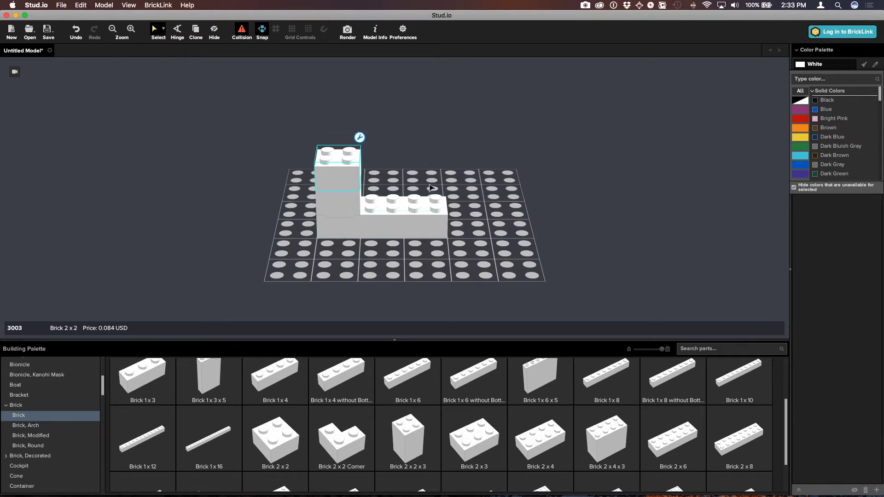
Step: Stack two more copies of the white Brick 2 x 2 on the L's upright, deleting the stray copy placed behind it
scroll(433, 215, down, 2)
middle_drag(386, 226, 386, 256)
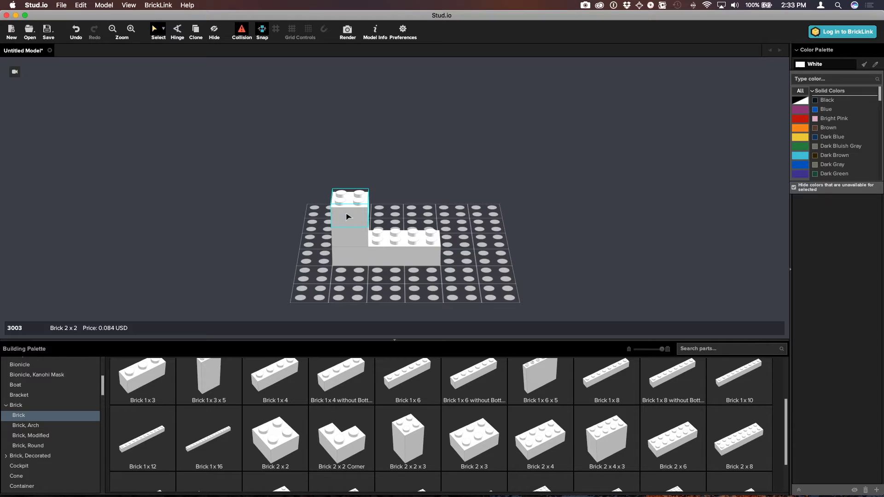
key(super+v)
click(350, 194)
key(super+v)
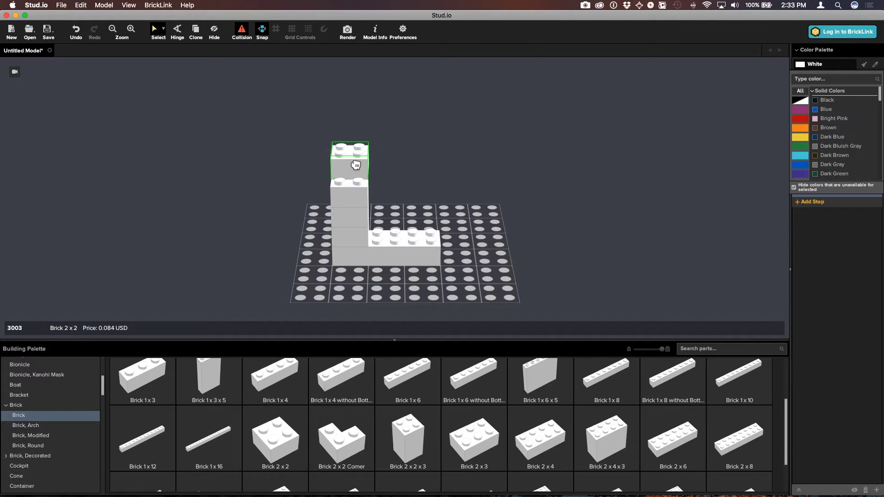
click(354, 167)
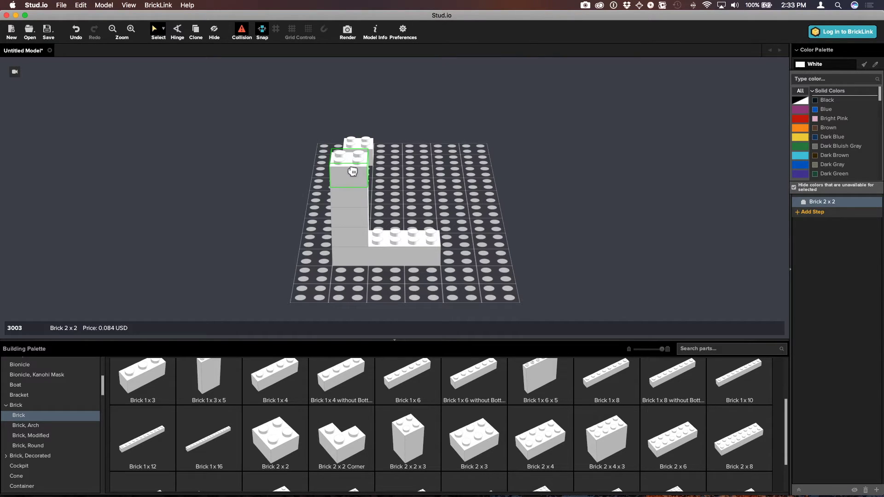
click(369, 139)
key(Delete)
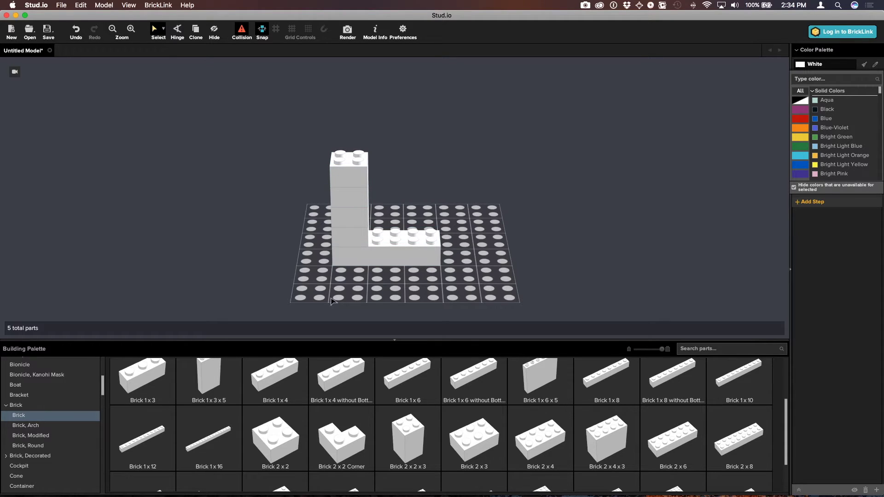
Step: Duplicate the top two Brick 2 x 2 parts together and stack the pair on top of the L's upright
click(359, 178)
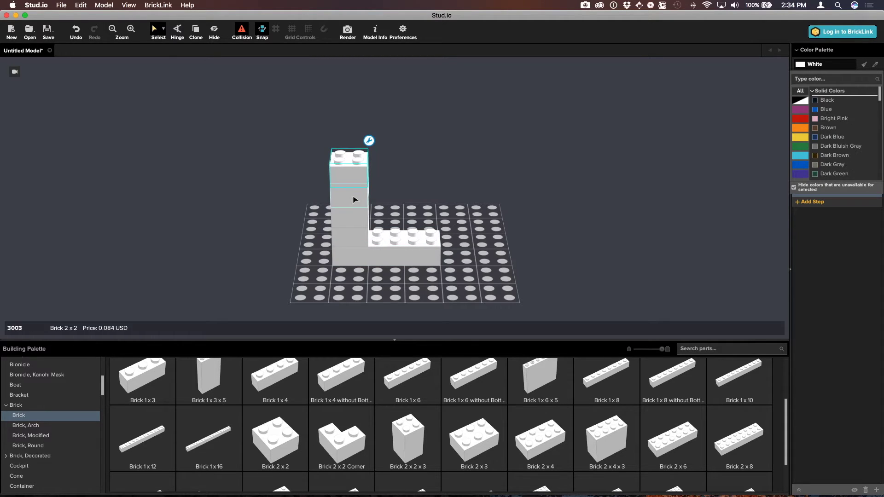
shift+click(357, 203)
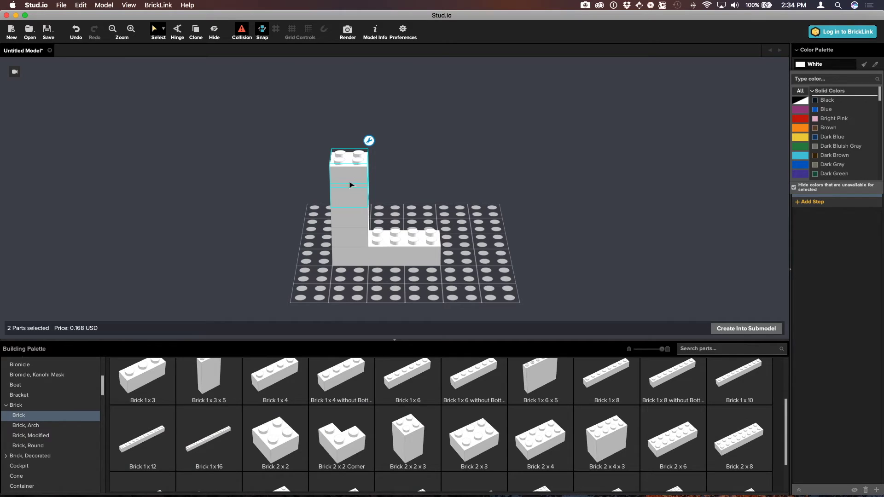
key(super+v)
click(352, 147)
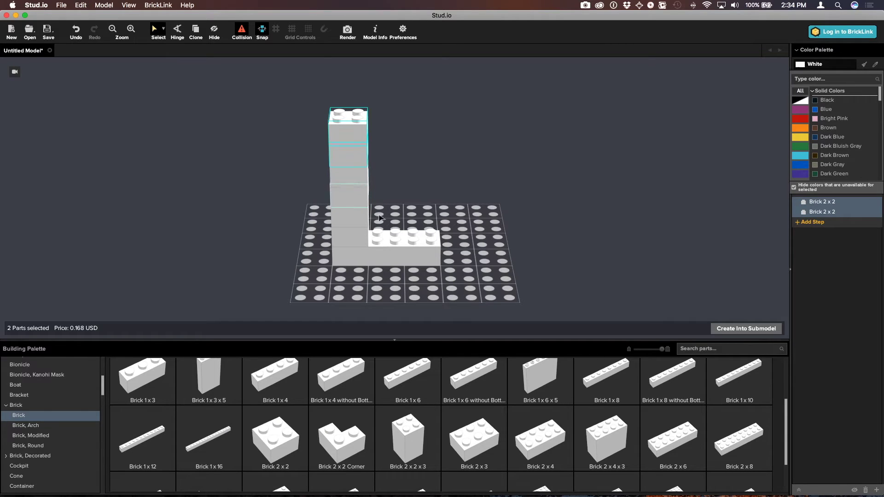
Step: Try selecting the L's bricks with selection boxes, clearing each selection
right_drag(426, 215, 427, 152)
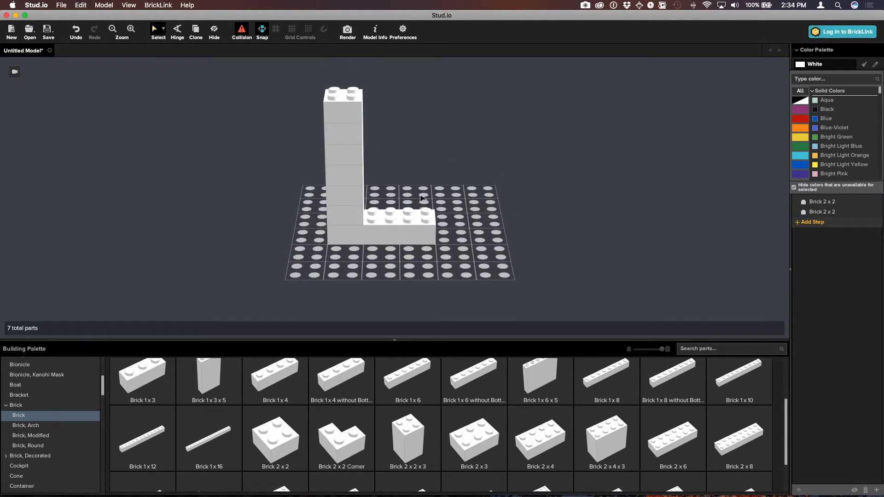
right_drag(393, 249, 379, 233)
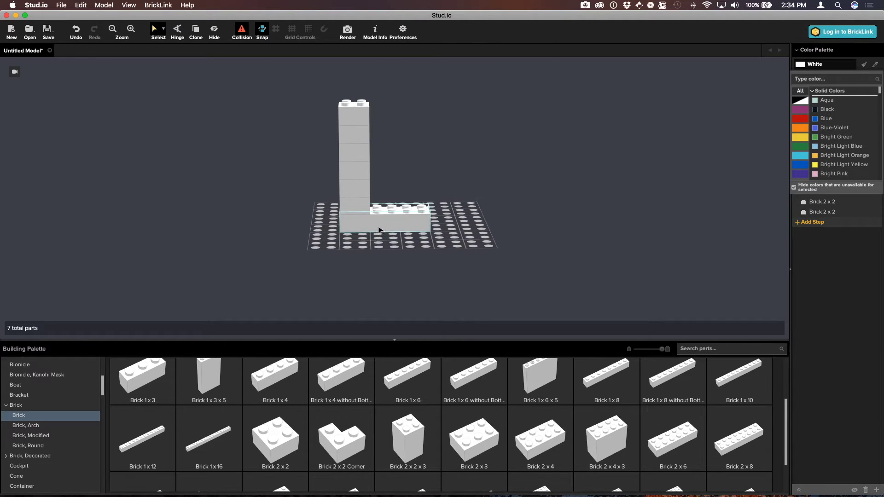
shift+right_drag(445, 207, 427, 228)
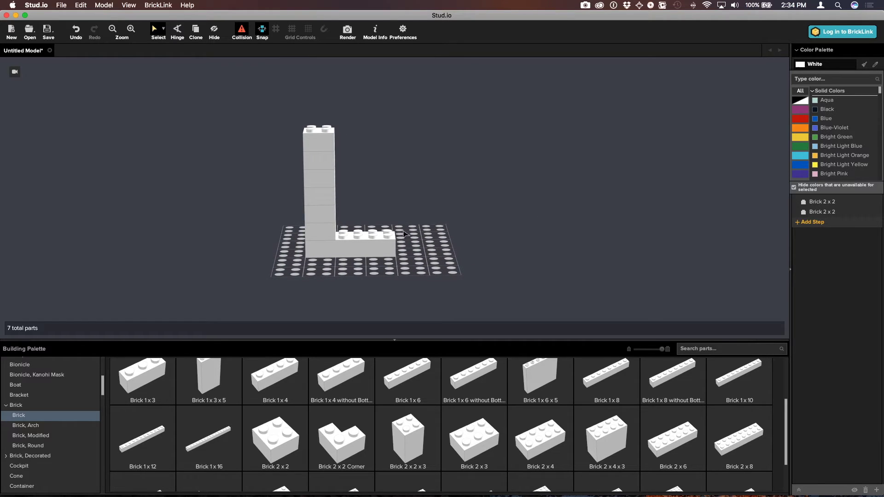
drag(410, 93, 298, 248)
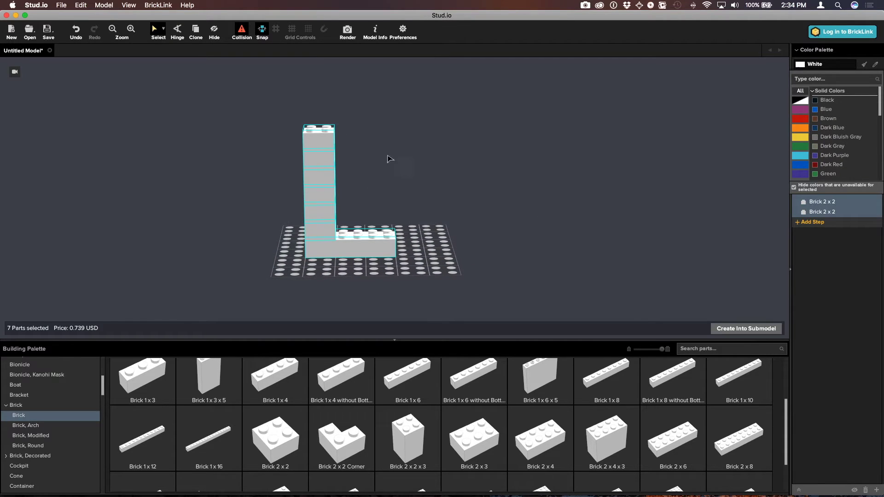
drag(479, 81, 278, 257)
click(450, 106)
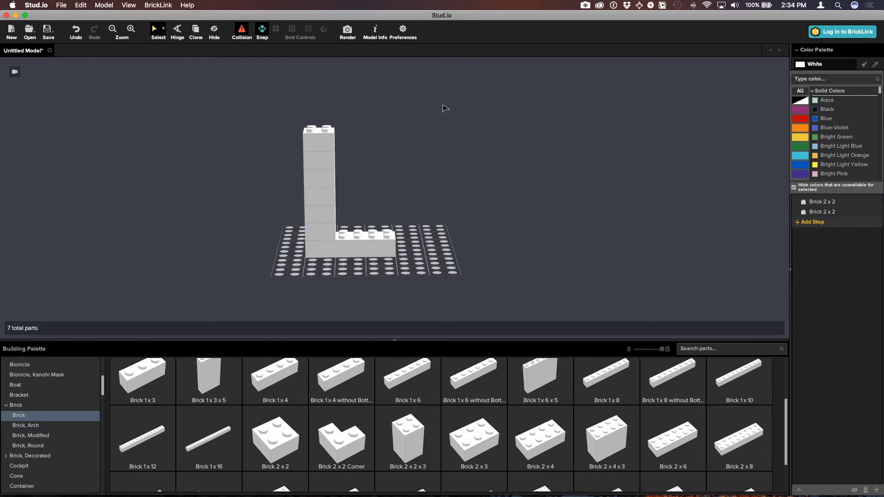
drag(429, 79, 326, 167)
click(239, 184)
Step: Select all bricks of the letter L together and recolor them Blue
drag(254, 103, 464, 282)
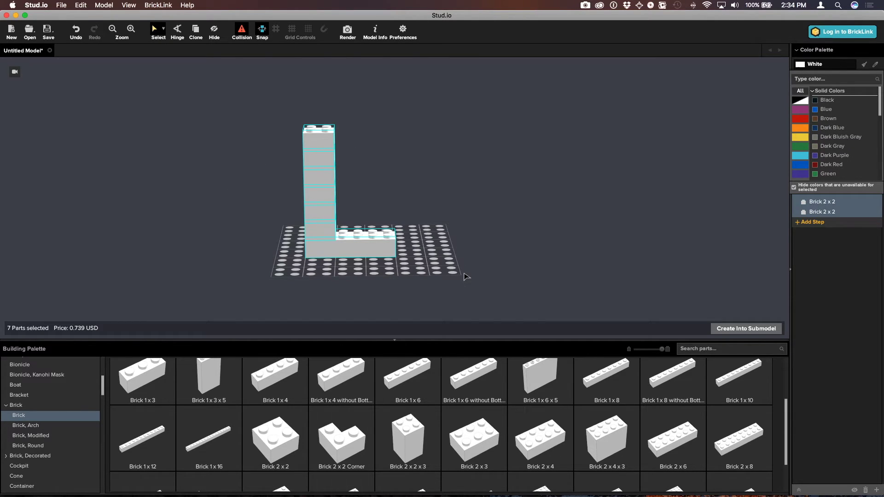
click(818, 109)
click(504, 246)
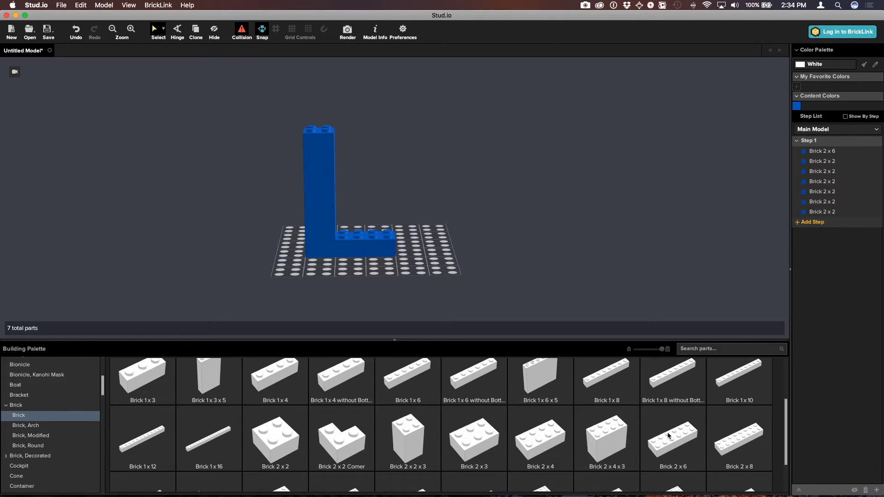
Step: Place a copy of the blue Brick 2 x 6 to the right of the L, leaving a one-stud gap
click(371, 248)
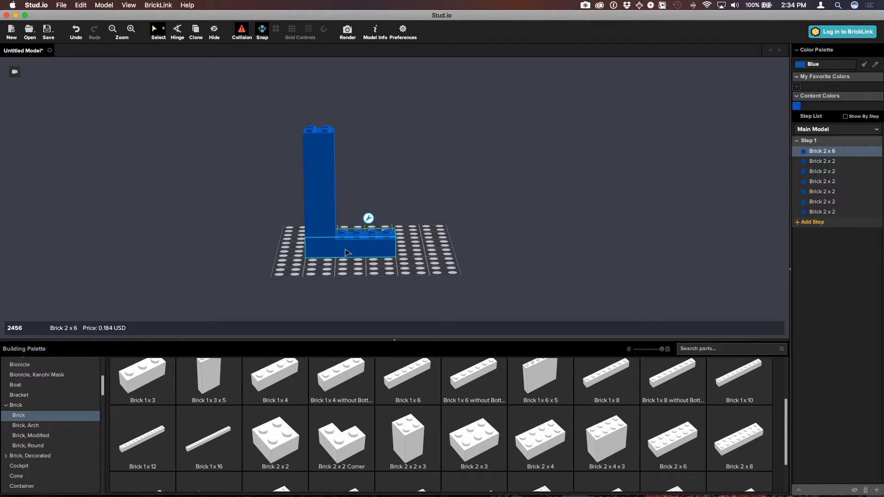
key(super+v)
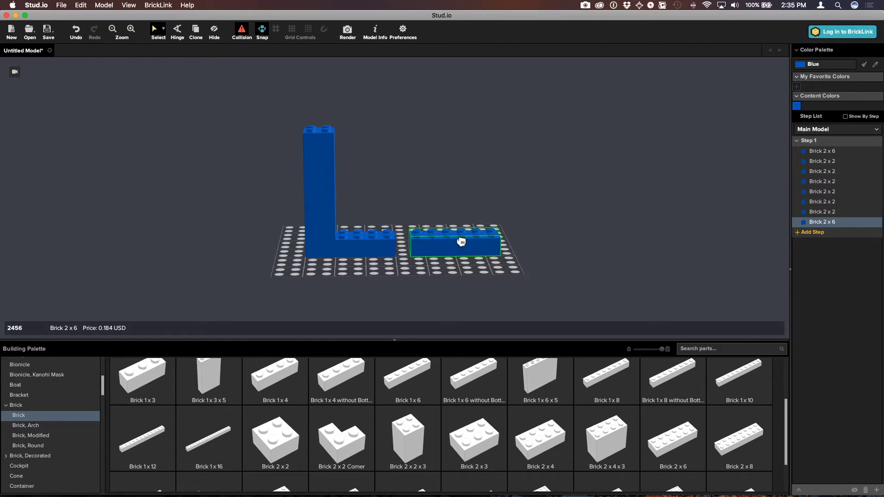
click(460, 243)
Step: Copy the L's two lowest blue Brick 2 x 2 parts onto the left end of the new Brick 2 x 6
click(324, 231)
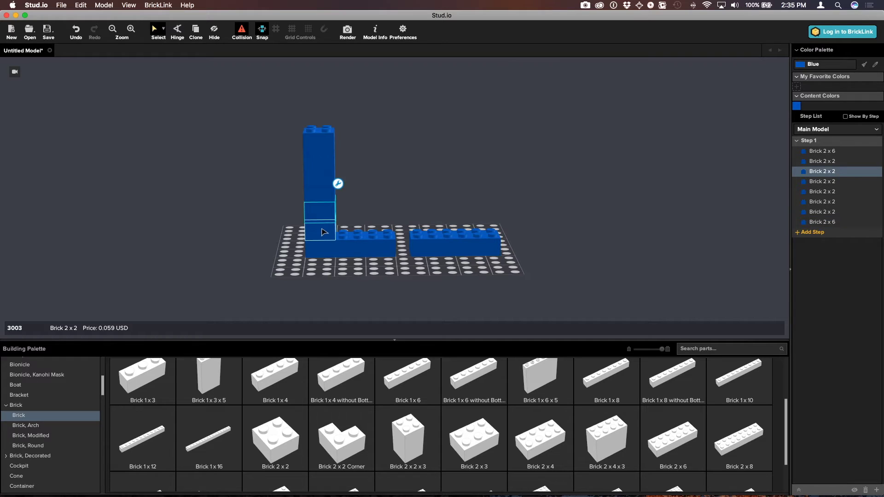
shift+click(324, 231)
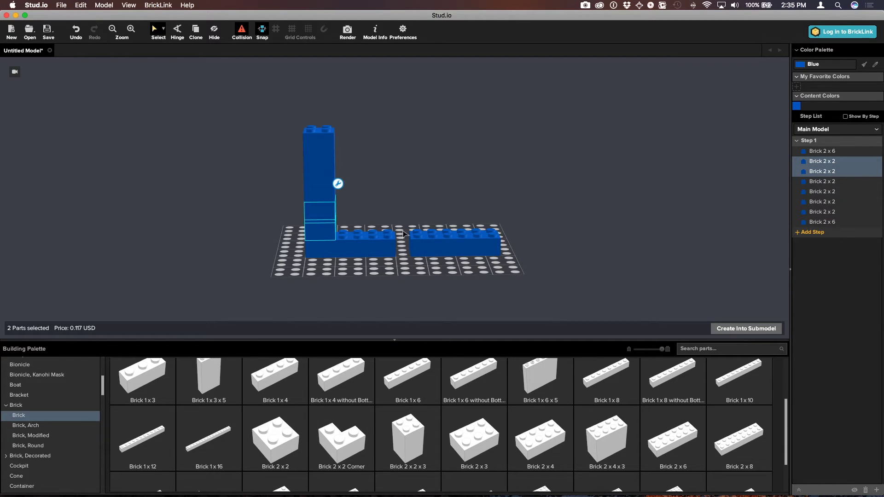
key(ctrl+c)
key(ctrl+v)
click(429, 228)
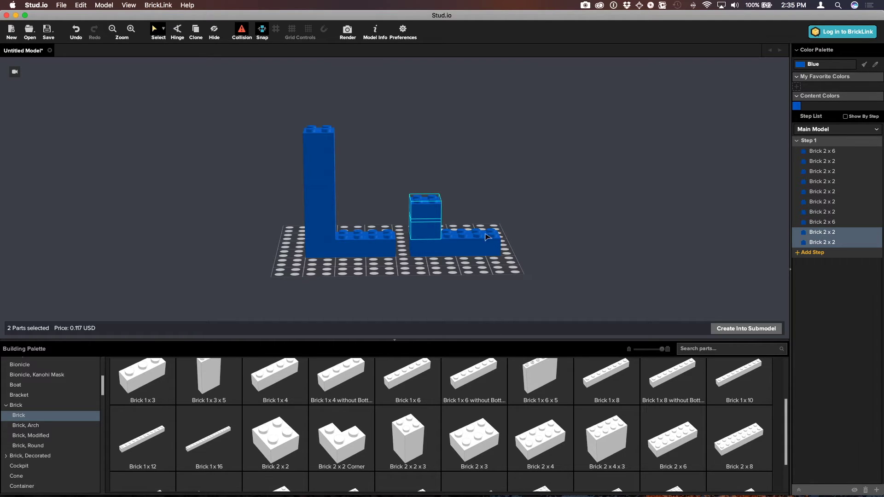
Step: Add a Brick 2 x 4 on top of the short blue column as the E's middle arm, aligned with its left end
click(534, 448)
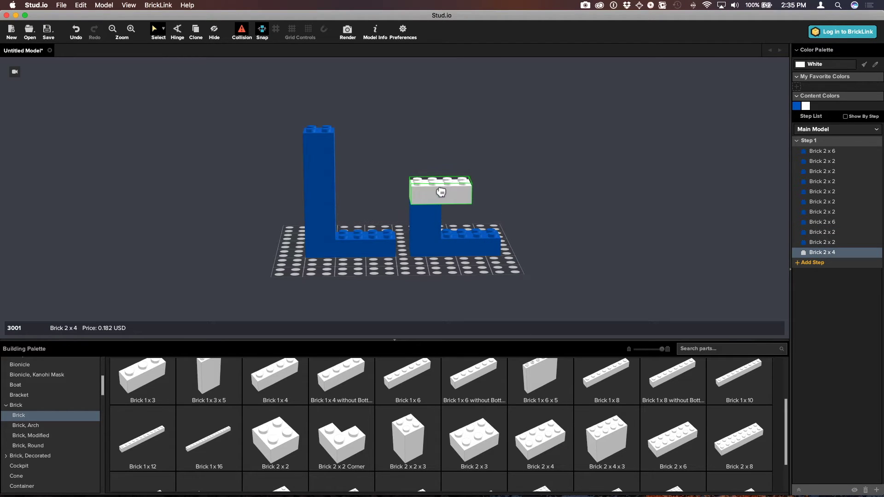
click(441, 194)
right_drag(439, 201, 424, 232)
drag(423, 233, 421, 221)
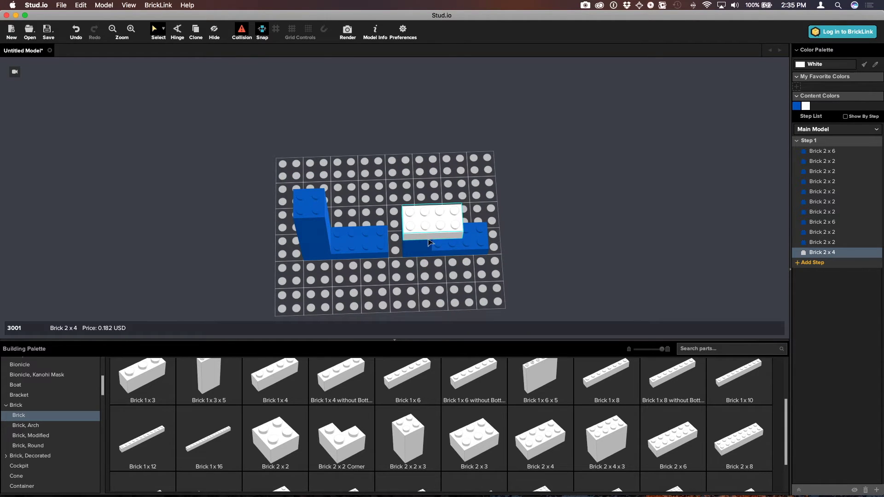
mouse_move(446, 274)
right_down()
mouse_move(445, 263)
mouse_move(464, 259)
mouse_move(438, 260)
right_up()
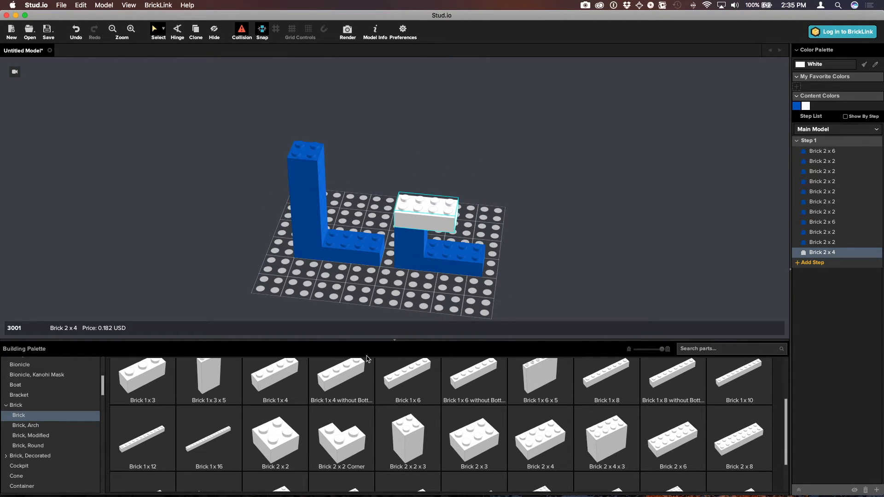
Step: Stack copies of the two blue Brick 2 x 2 parts on the middle arm's left end and cap them with a blue Brick 2 x 6
click(415, 237)
shift+click(417, 250)
drag(416, 247, 412, 199)
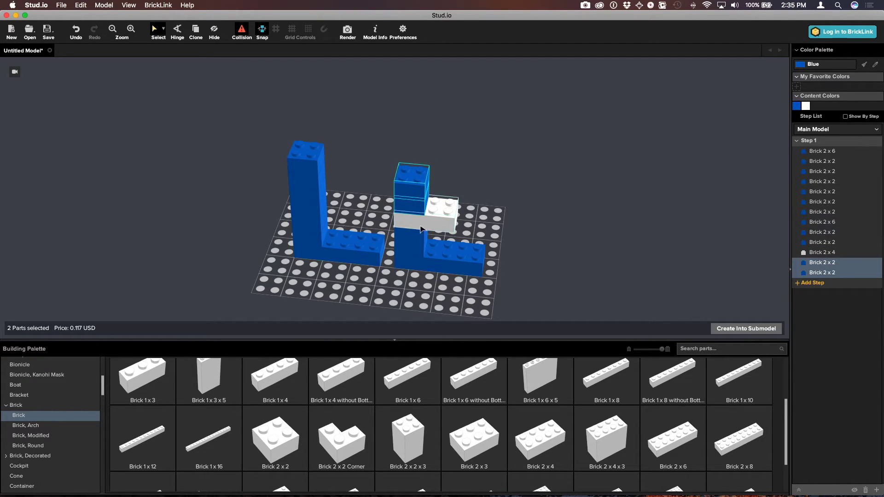
key(super+v)
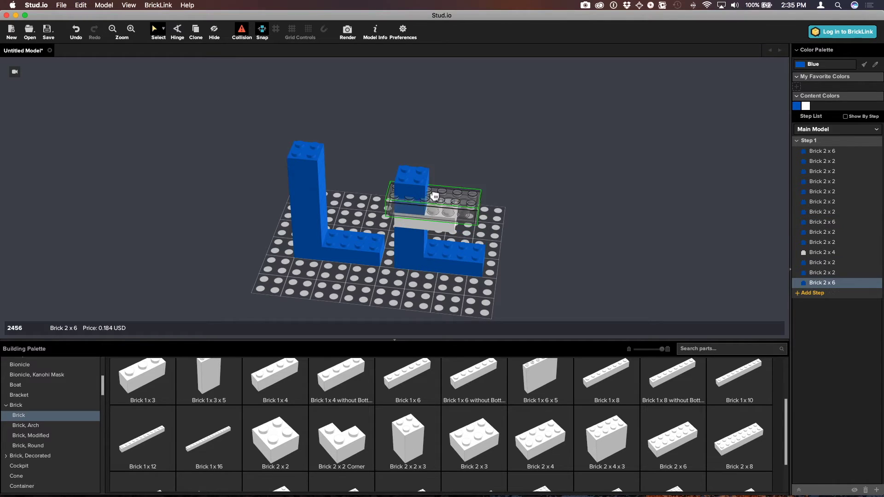
click(441, 171)
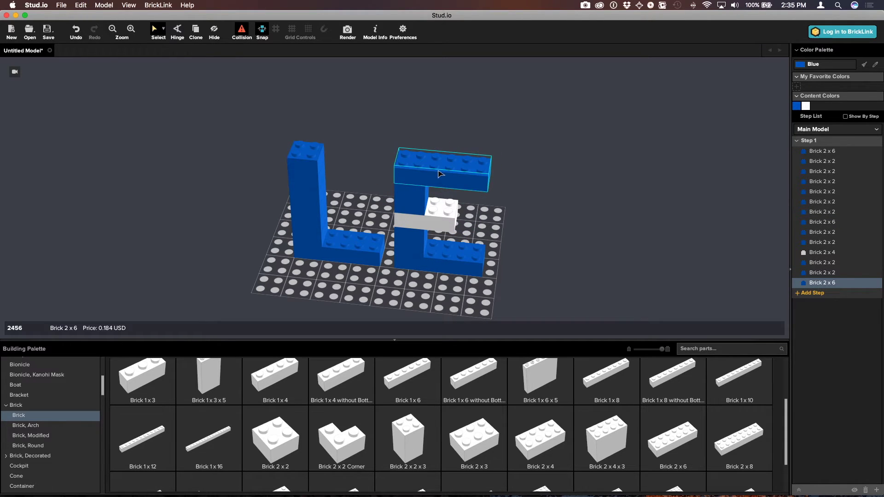
Step: Select all bricks of the letter E together and recolor them solid Yellow
key(1)
drag(519, 112, 400, 272)
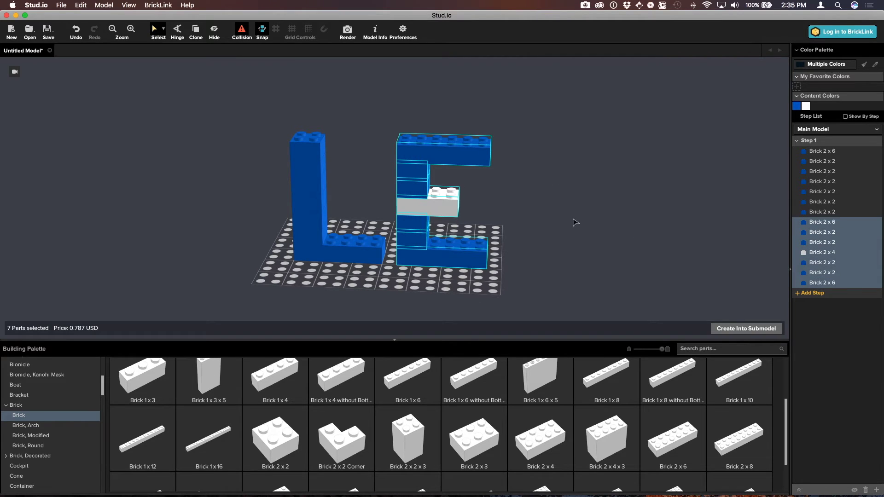
click(816, 65)
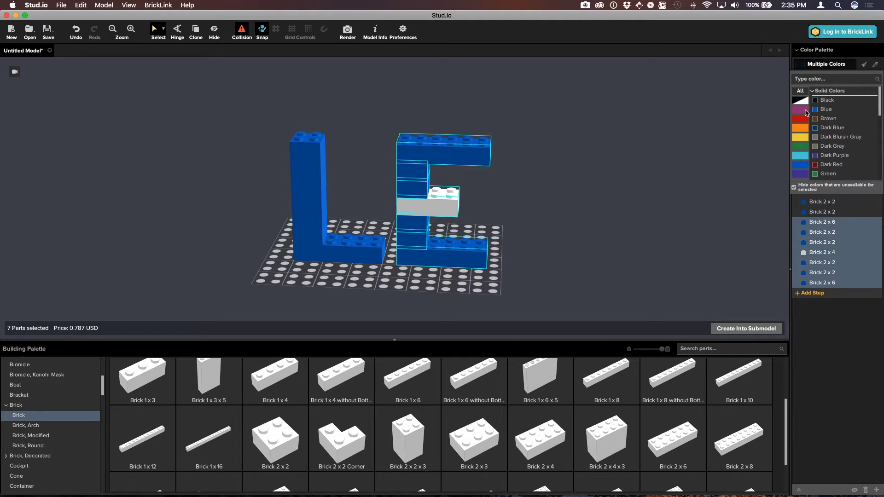
click(802, 140)
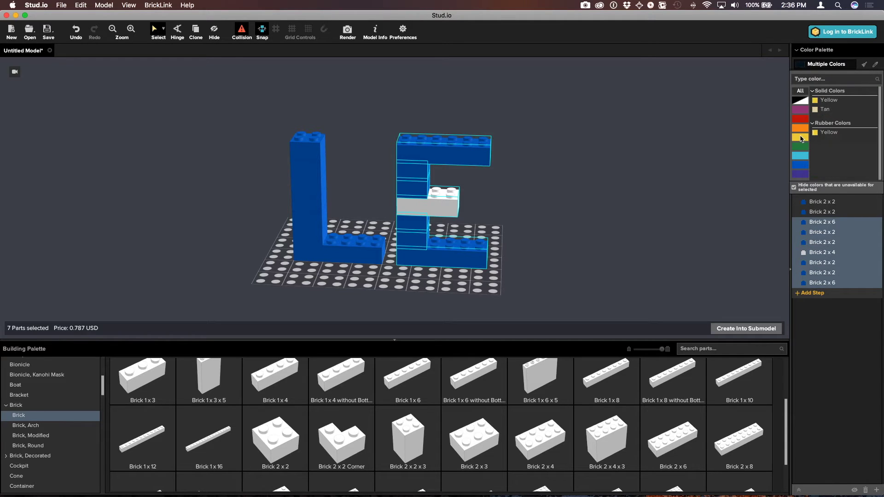
click(818, 101)
click(529, 253)
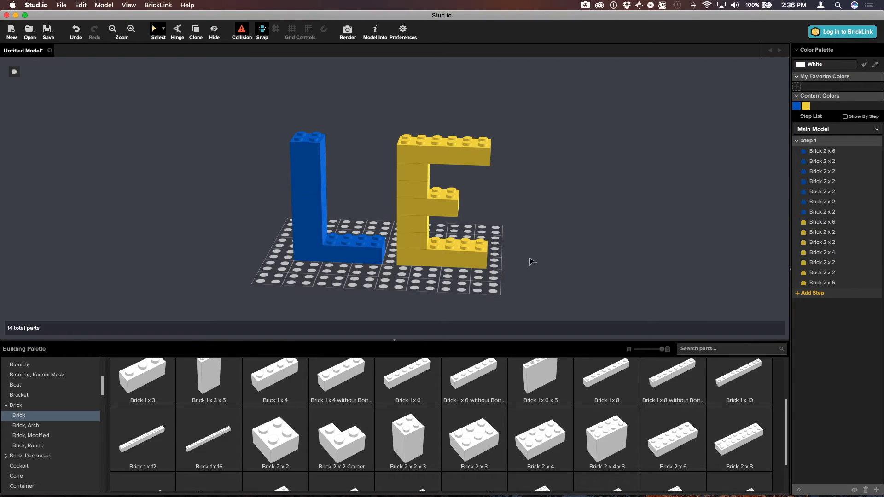
Step: Place a white Brick 2 x 6 to the right of the E and stack two copied yellow Brick 2 x 2 parts on each end
key(ctrl+v)
click(549, 251)
drag(549, 251, 543, 245)
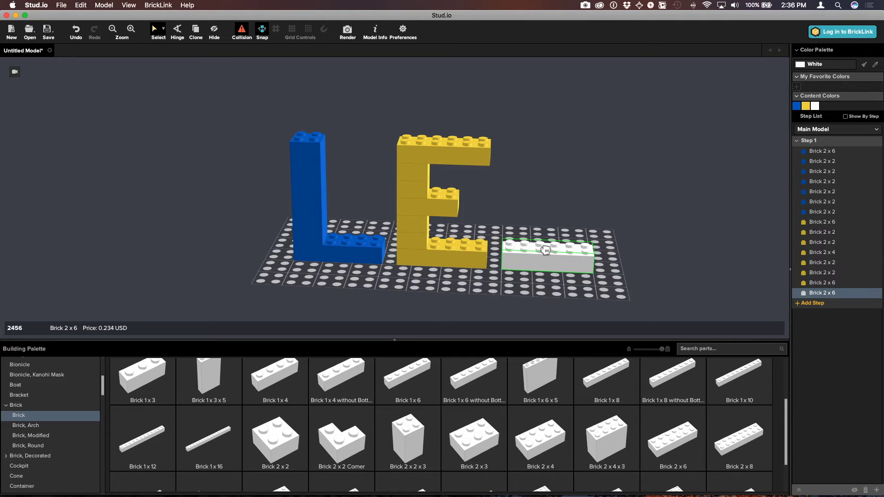
shift+click(413, 240)
alt+drag(413, 230, 585, 238)
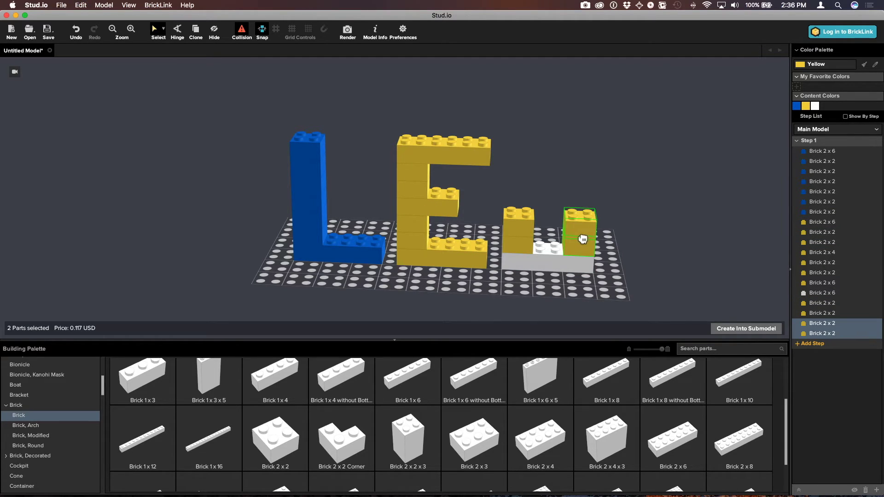
Step: Extend the new letter's left column to five yellow Brick 2 x 2 parts with copied pairs, deleting the surplus top brick
click(519, 243)
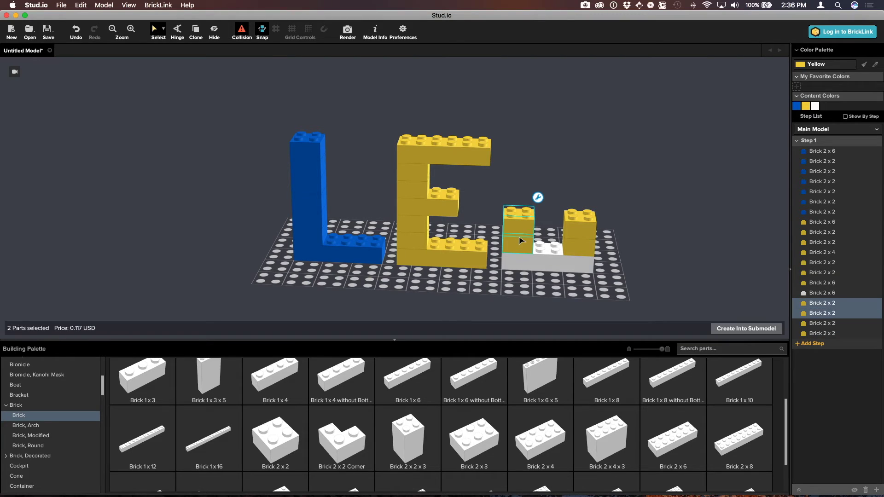
alt+drag(517, 238, 519, 207)
key(super+c)
key(super+v)
click(520, 166)
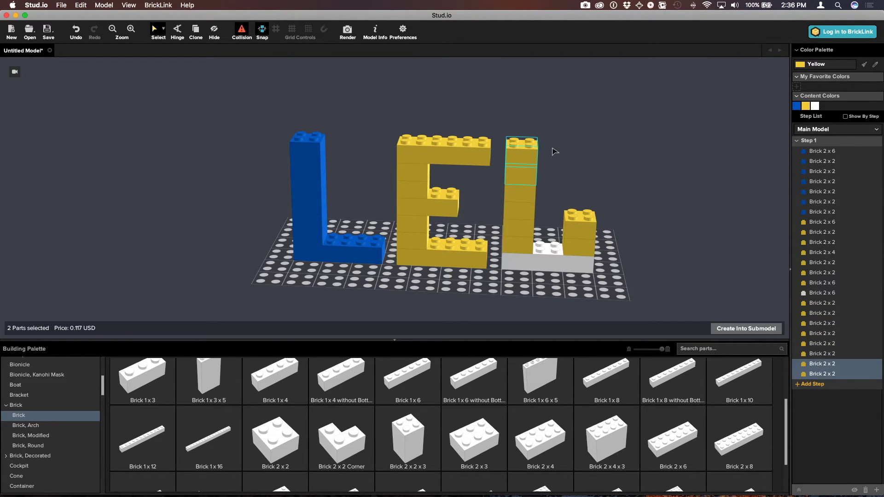
click(553, 150)
click(527, 150)
key(Delete)
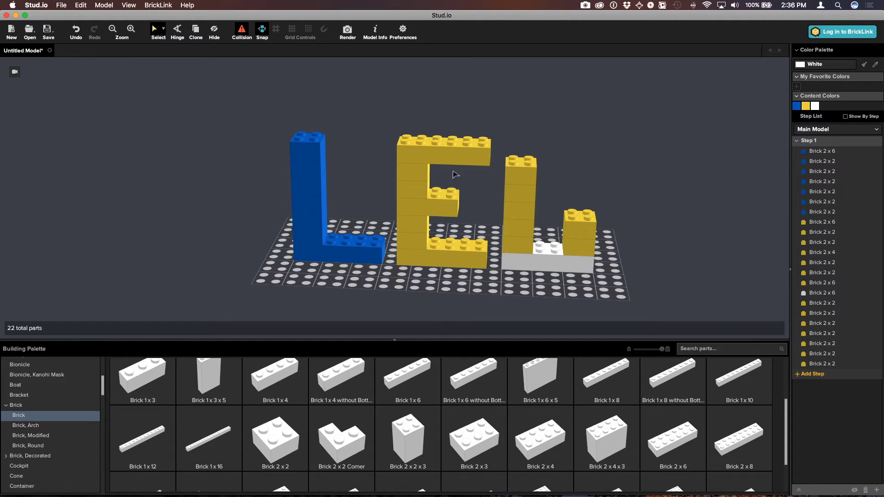
Step: Cap the third letter's left column with a copy of the E's yellow top Brick 2 x 6
click(463, 154)
key(super+c)
key(super+v)
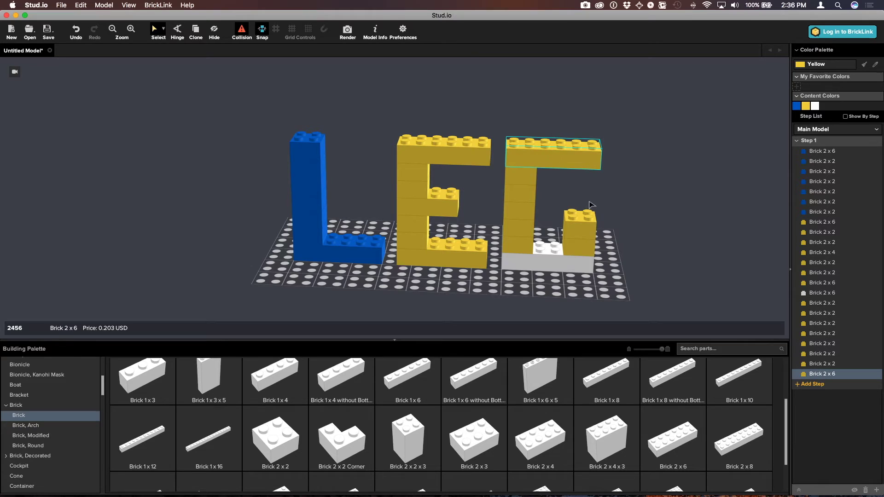
Step: Copy the top yellow Brick 2 x 2 of the G's short column and attach it under the top bar's outer end
click(582, 226)
key(super+c)
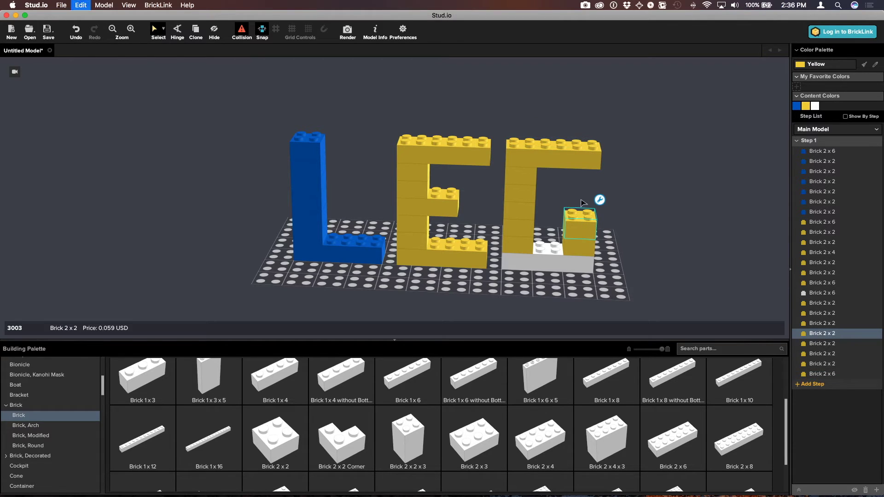
key(super+v)
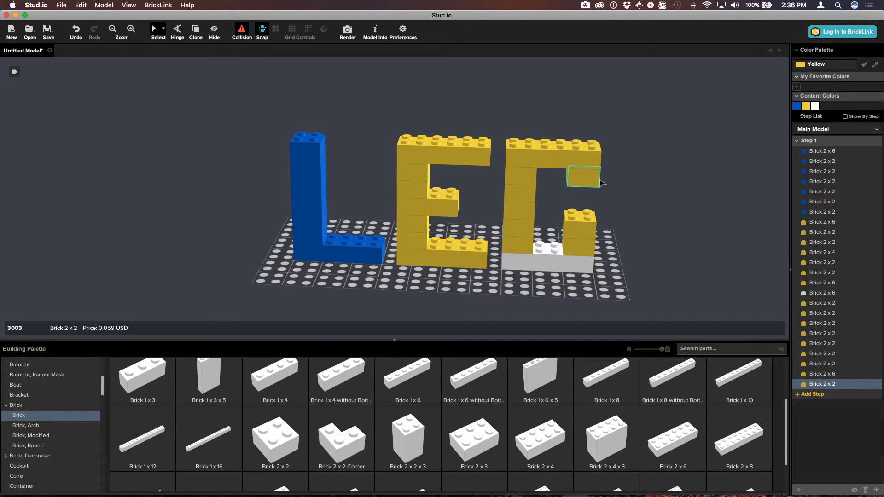
click(612, 185)
Step: Place a white Brick 2 x 3 on top of the G's short column, overhanging toward the letter's inside
middle_drag(608, 215, 518, 237)
click(518, 238)
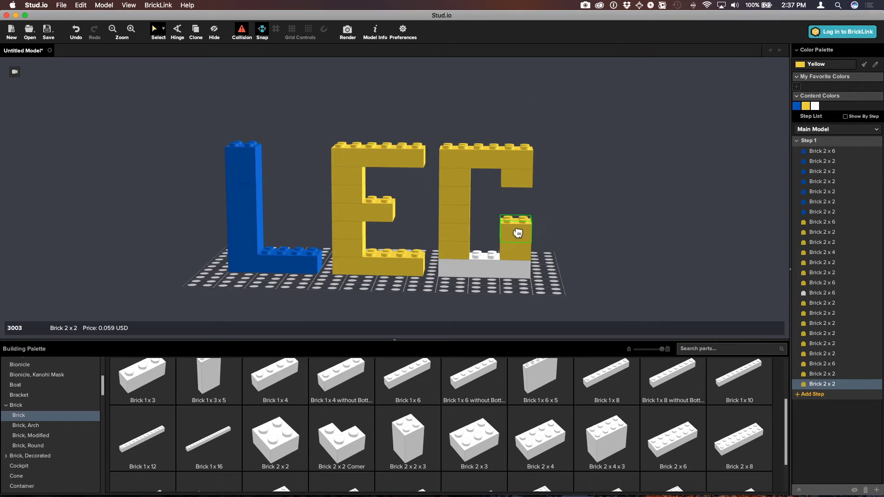
click(489, 422)
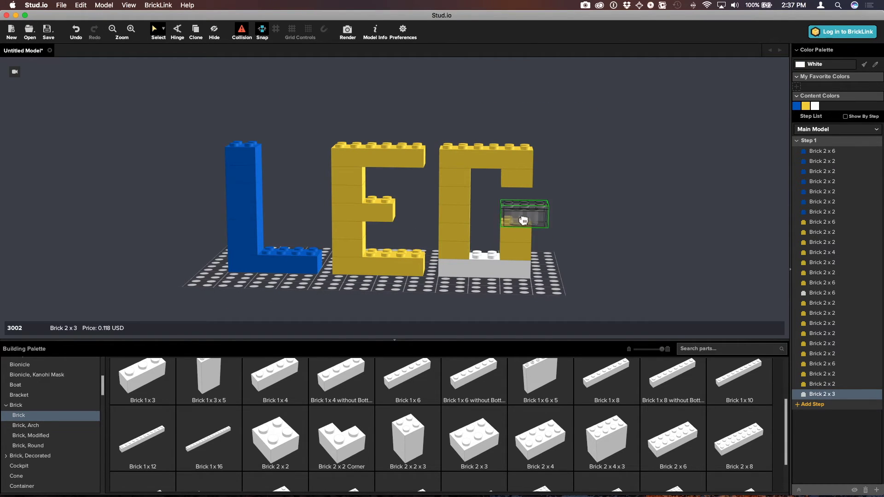
click(513, 214)
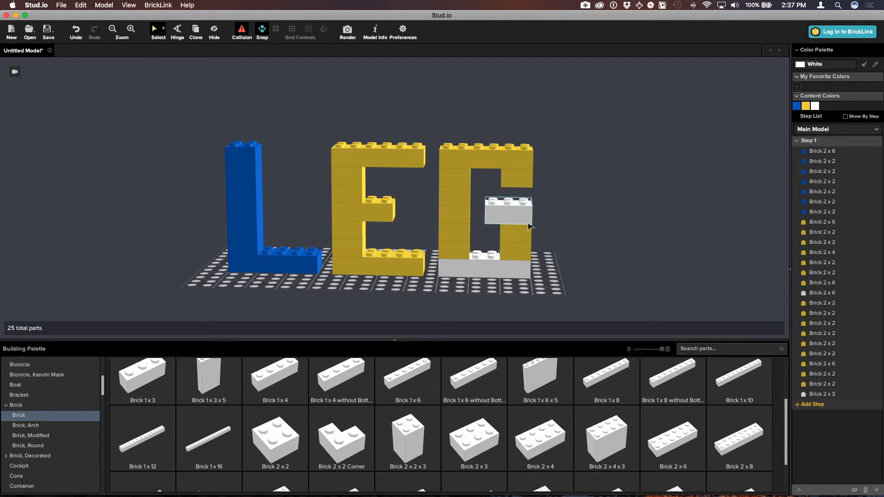
Step: Select all bricks of the letter G together and recolor them solid Green
drag(559, 132, 457, 262)
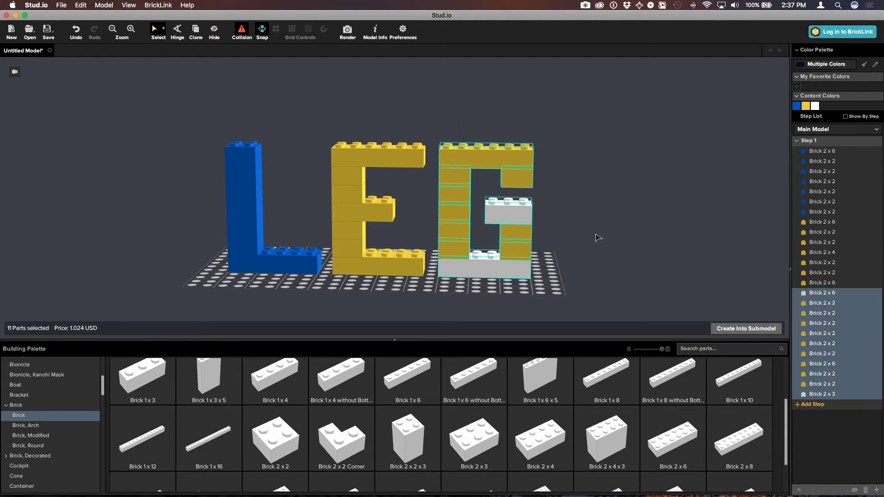
click(825, 64)
click(801, 147)
click(827, 101)
click(592, 247)
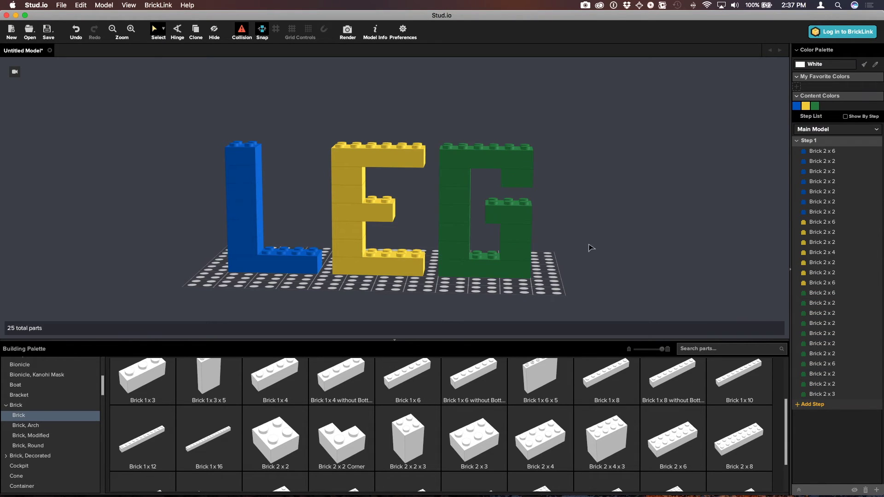
Step: Place a white Brick 2 x 6 beside the G and stack copies of the L's upper five Brick 2 x 2 parts on both ends
right_drag(603, 249, 528, 249)
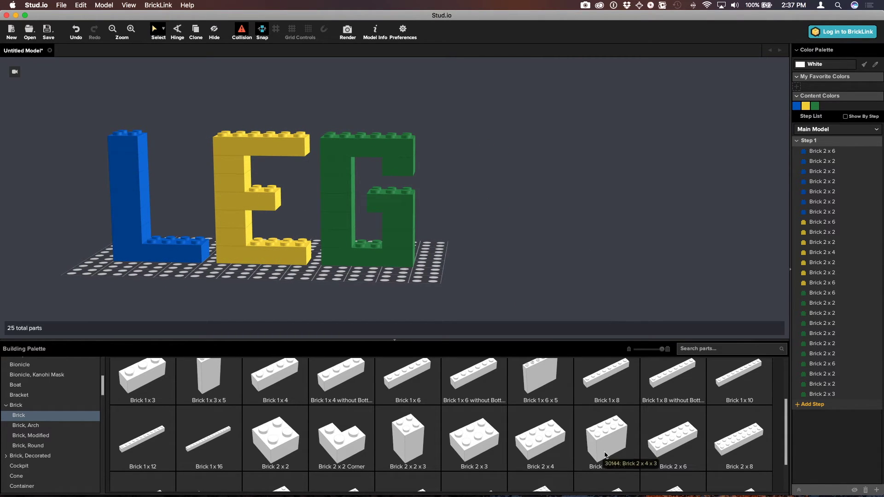
drag(672, 440, 475, 248)
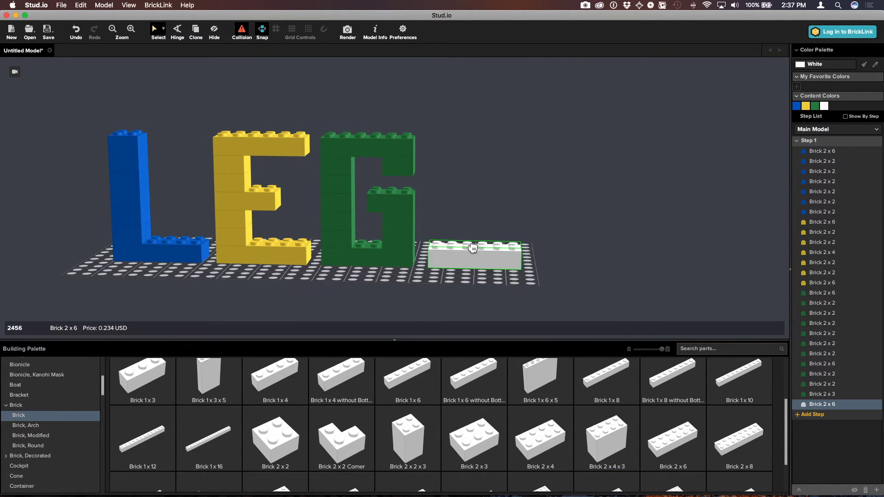
drag(166, 155, 132, 205)
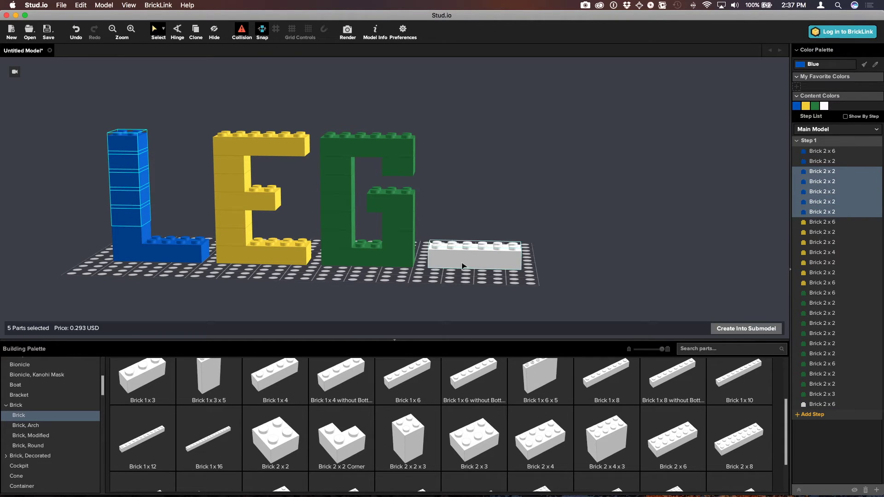
key(ctrl+v)
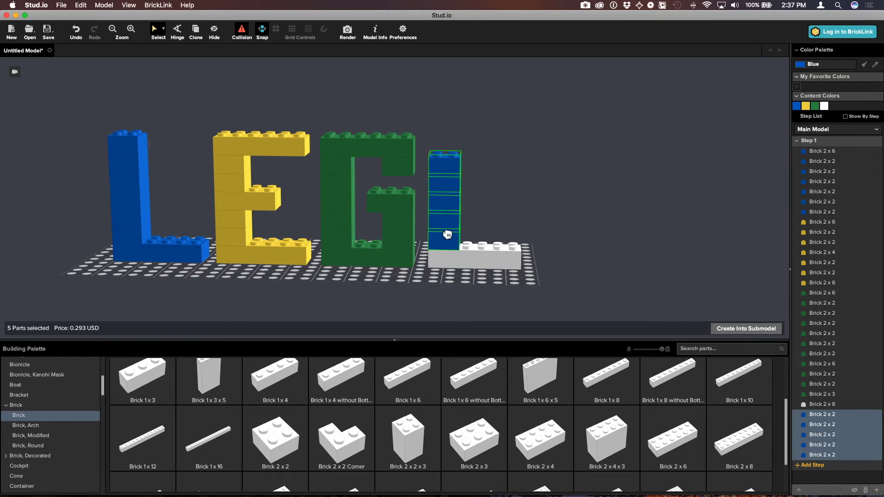
click(445, 235)
key(ctrl+v)
click(504, 234)
Step: Close the top of the letter O with a copy of its white base Brick 2 x 6
click(486, 263)
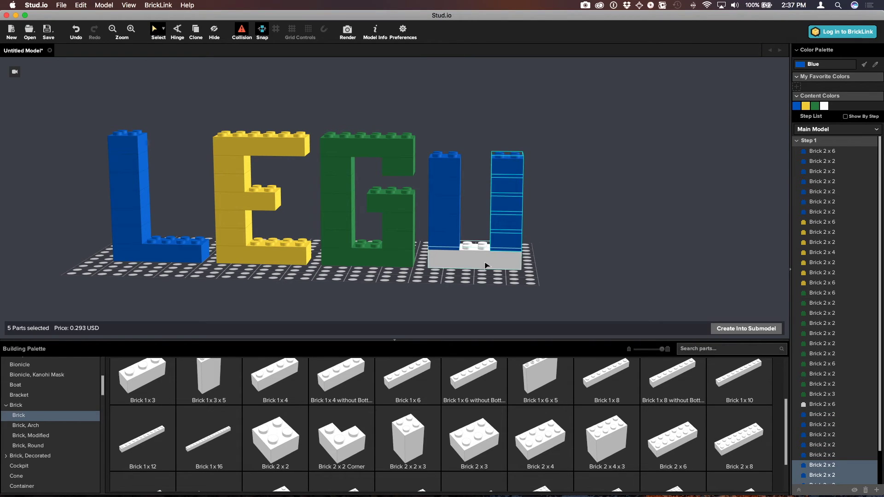
key(ctrl+c)
key(ctrl+v)
click(489, 144)
Step: Select all bricks of the letter O together and recolor them solid Red
drag(542, 108, 444, 259)
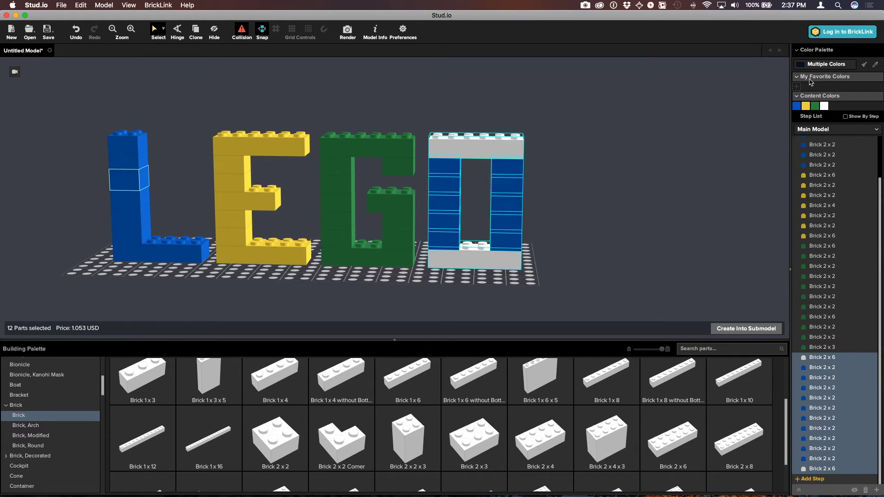
click(802, 68)
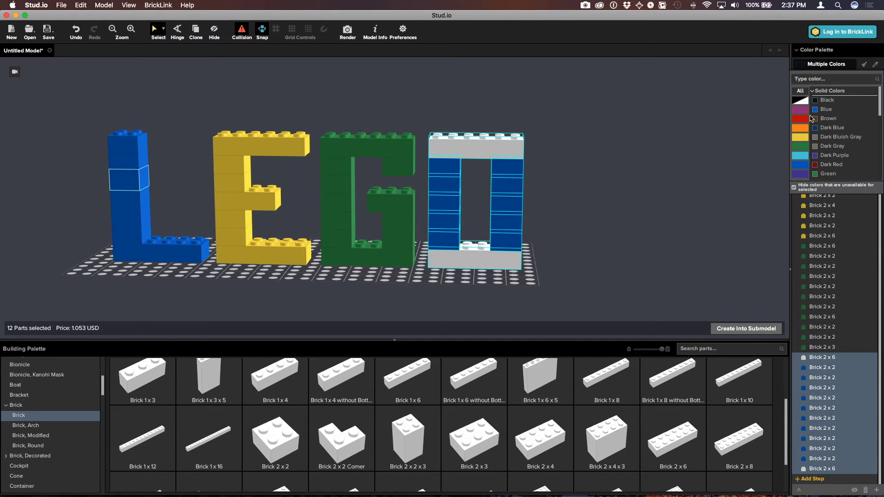
click(805, 122)
click(542, 272)
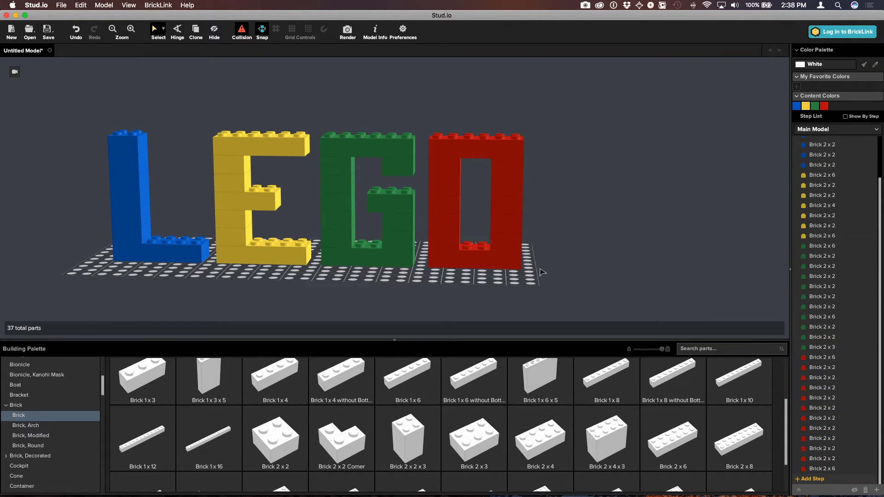
Step: Collapse the Building Palette and frame the whole LEGO word at an angle from above
drag(396, 343, 398, 491)
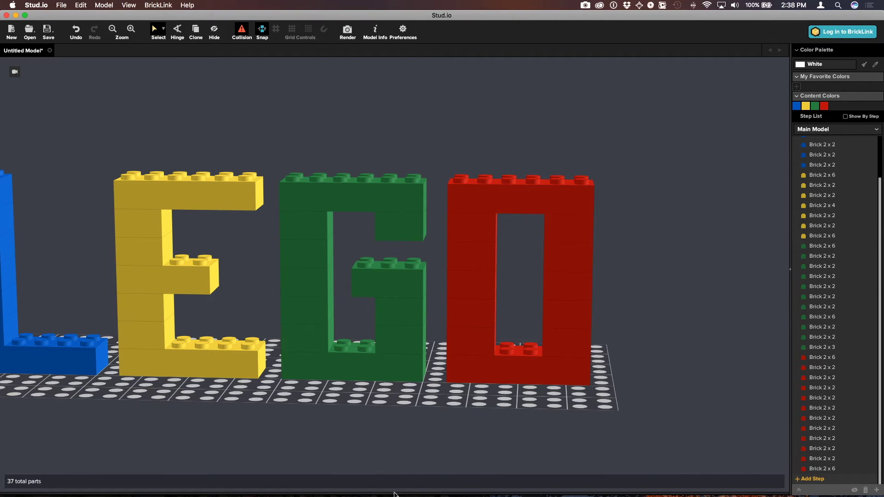
key(super+0)
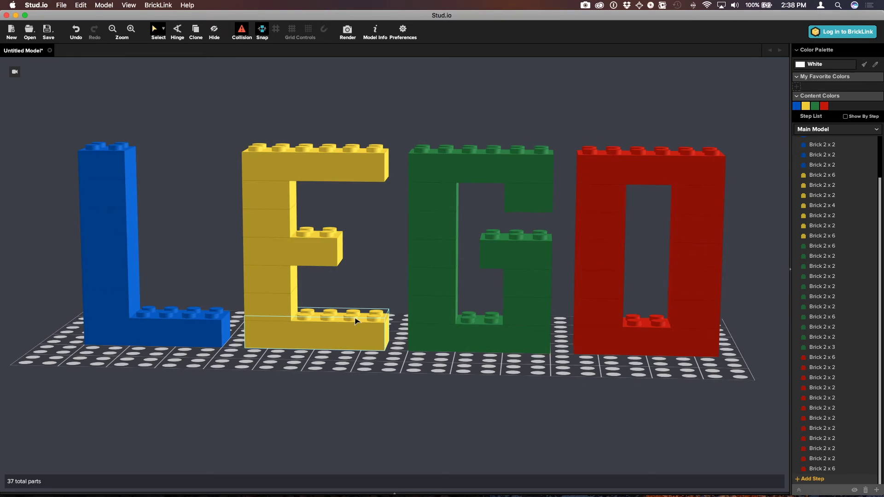
right_drag(569, 273, 554, 276)
right_drag(506, 320, 463, 286)
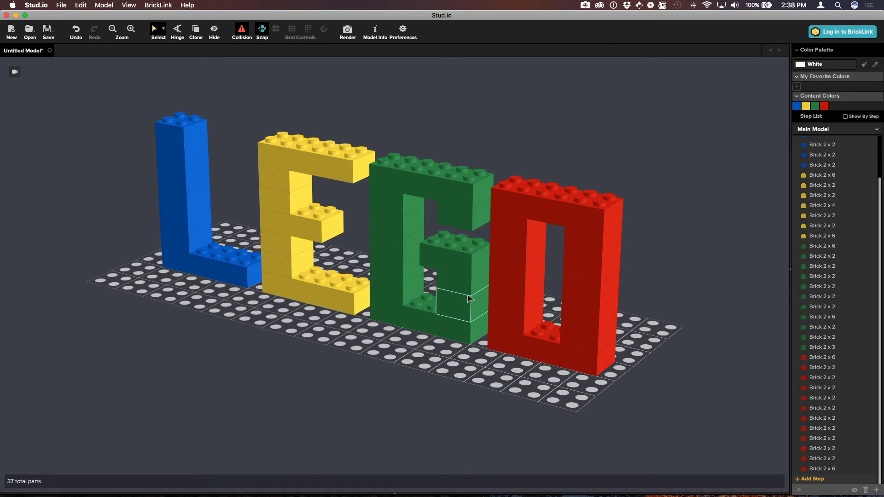
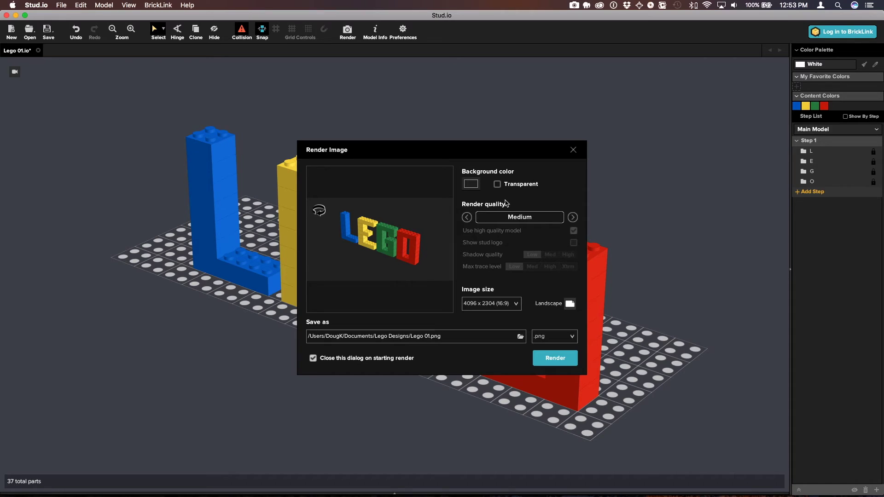
Step: Set the render to a transparent background and Custom quality with high quality model, stud logo, High shadow quality and Xtrm trace level
click(497, 185)
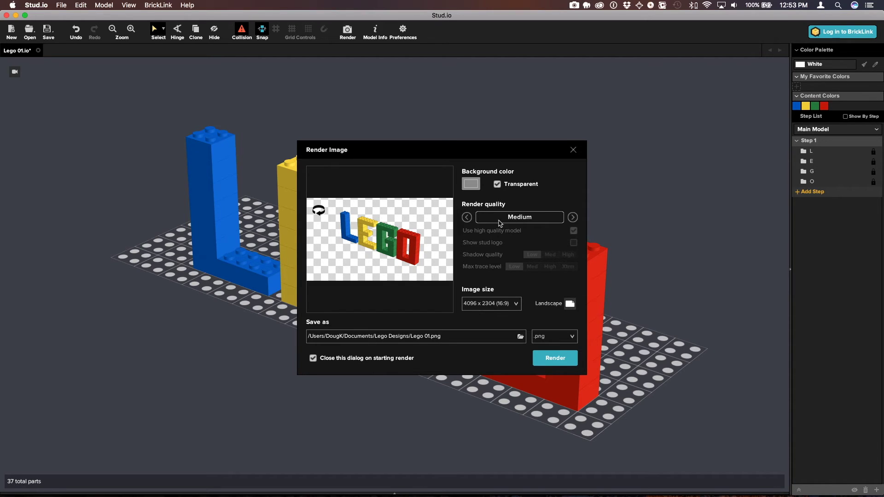
click(467, 217)
click(573, 217)
click(572, 218)
click(572, 217)
click(572, 218)
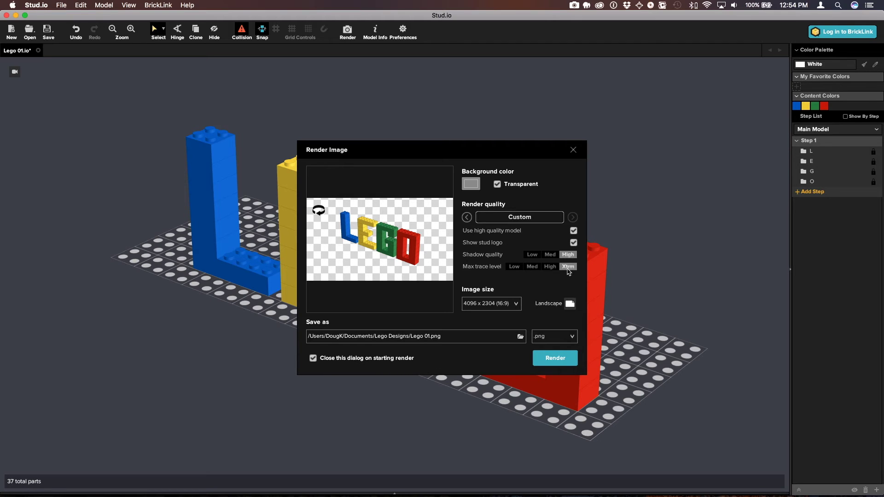
Step: Set the image size to 4096 x 3072 (4:3), slightly adjust the camera angle in the preview and start the render
click(516, 305)
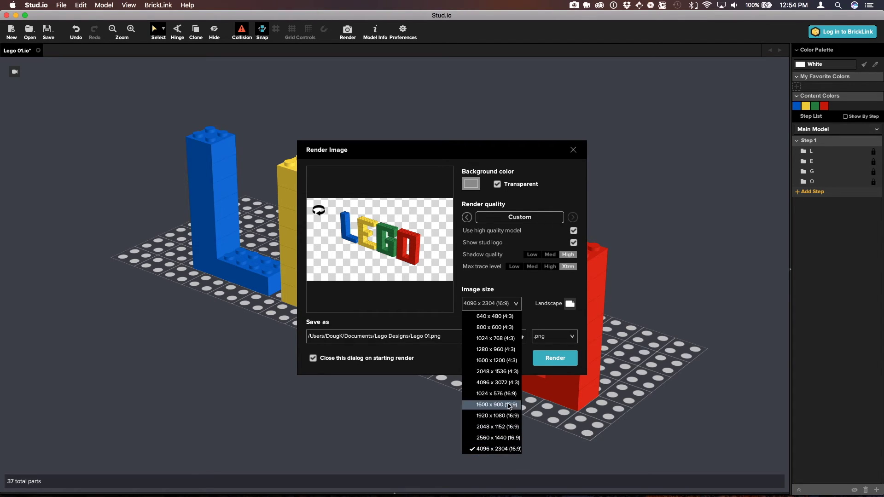
click(501, 384)
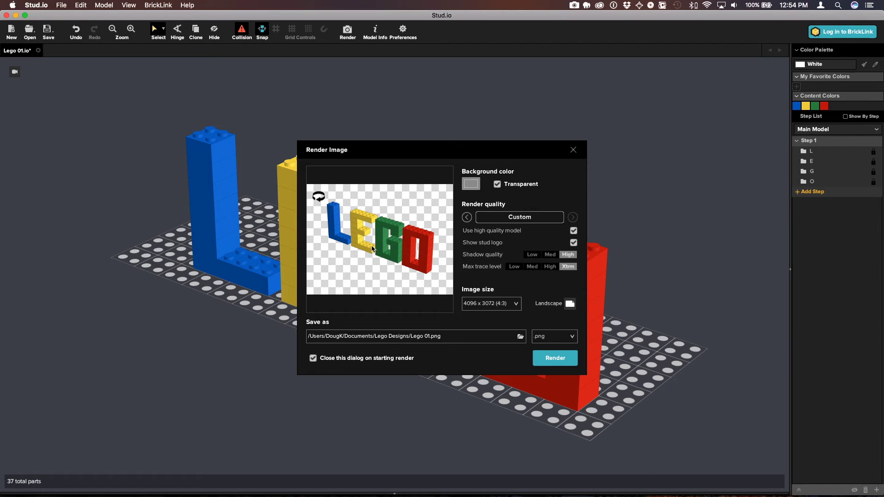
mouse_move(380, 252)
mouse_down()
mouse_move(360, 244)
mouse_move(380, 239)
mouse_move(379, 248)
mouse_up()
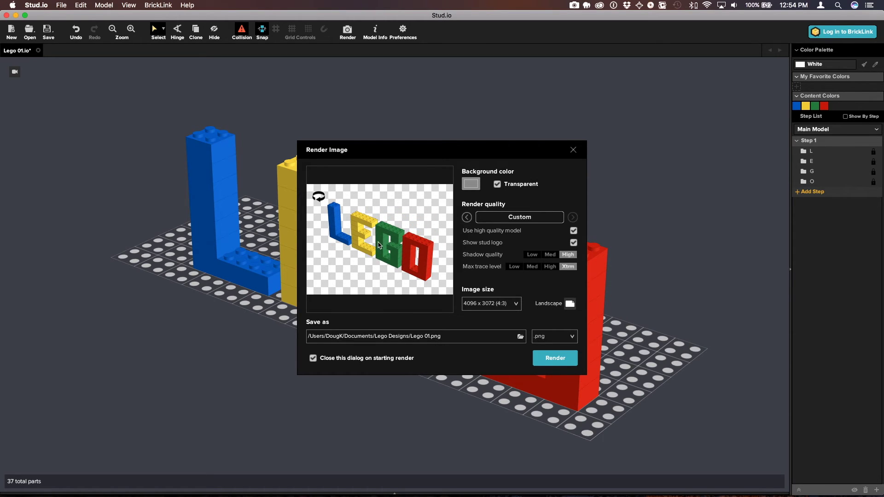
click(556, 359)
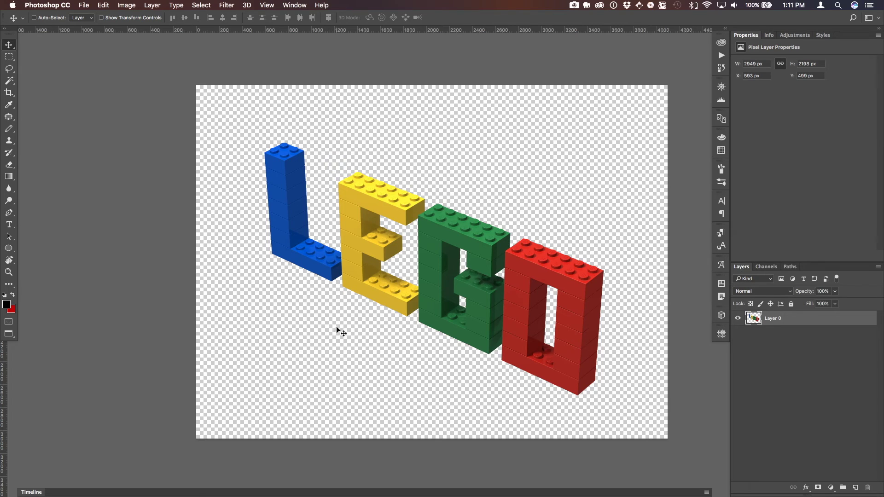
Step: In Photoshop, add a new layer beneath the rendered LEGO image and fill it with white
drag(502, 280, 470, 269)
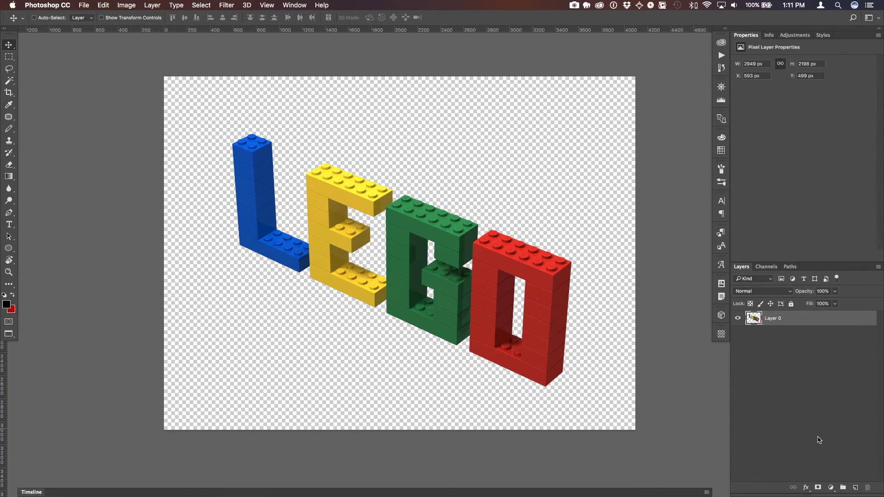
click(856, 488)
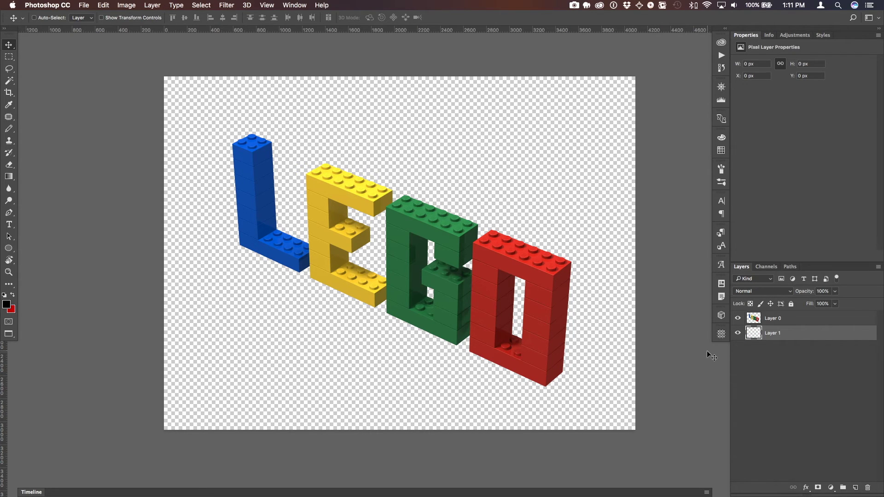
key(alt+BackSpace)
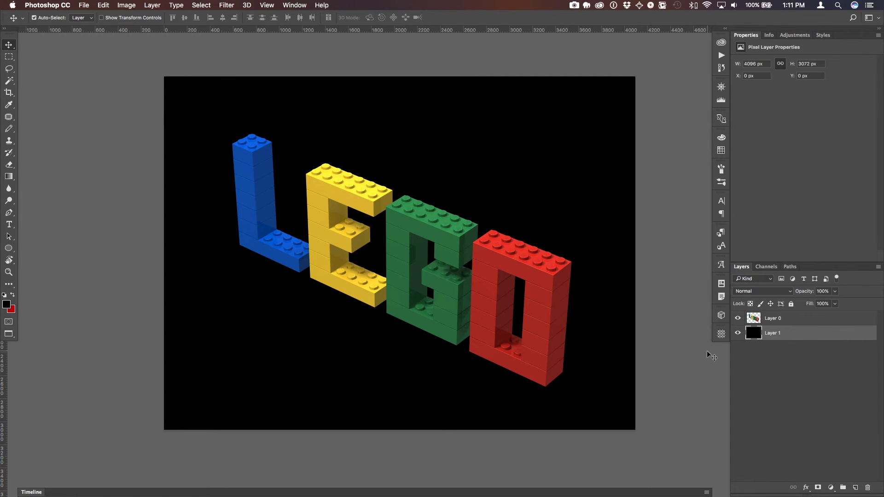
key(super+i)
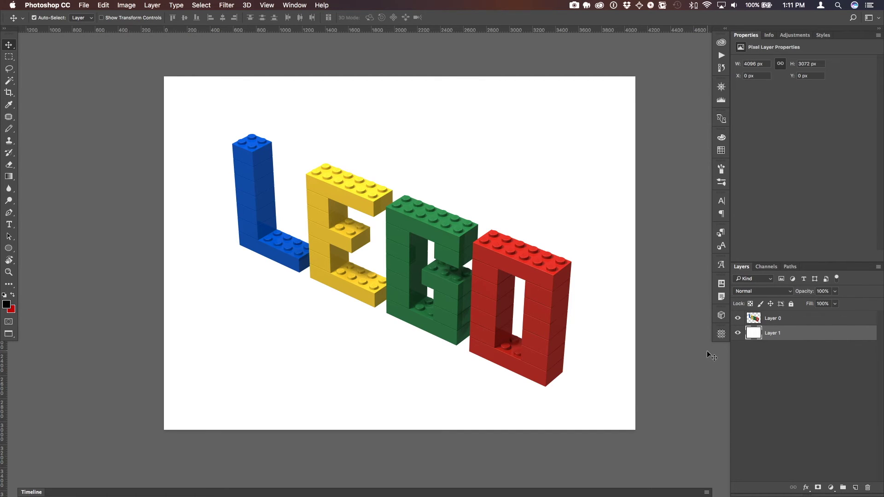
Step: Examine the rendered letters up close for stud logos, brick seams, shadows and reflections
key(super+plus)
key(super+plus)
key(super+plus)
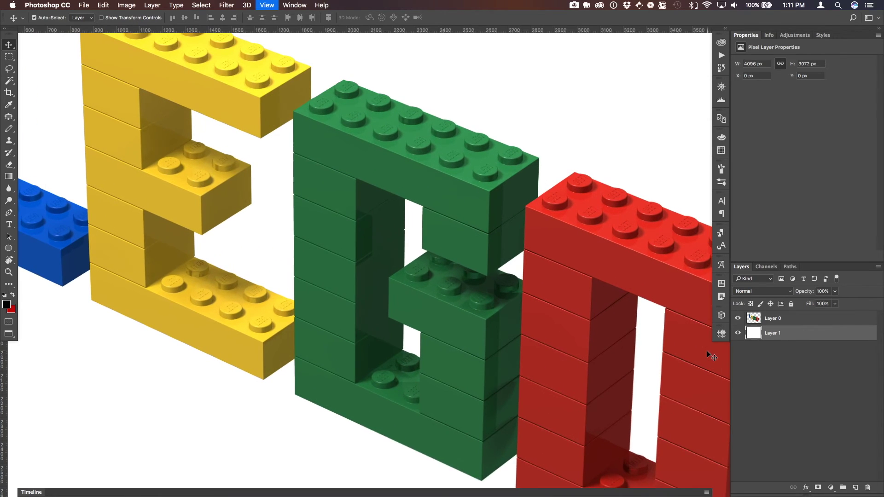
drag(450, 229, 525, 305)
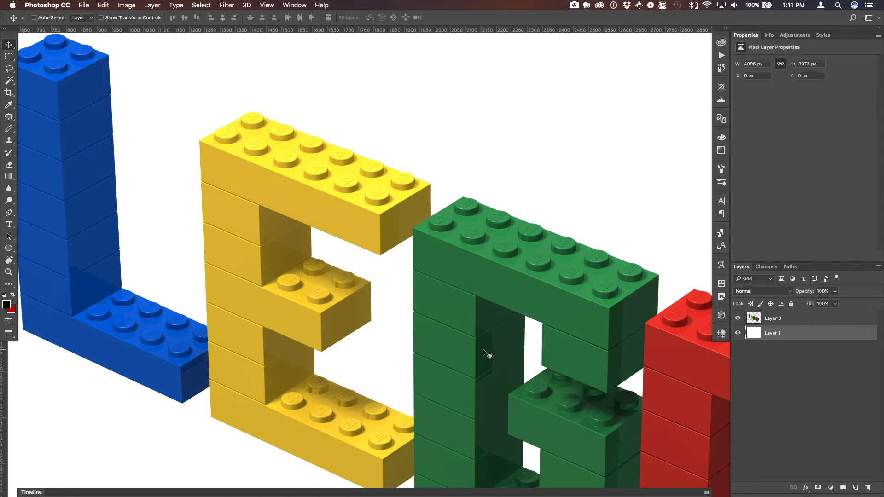
key(super+minus)
key(super+minus)
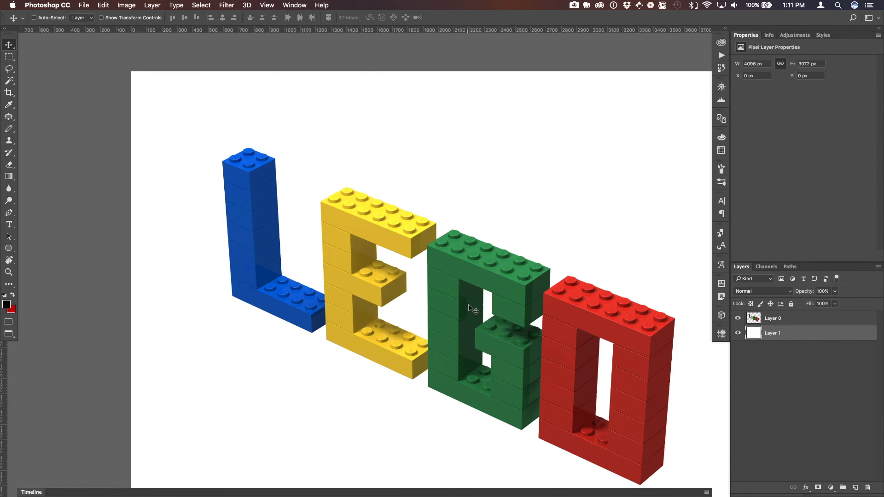
Step: Hide the white background layer so the LEGO render sits on transparency
drag(559, 352, 539, 309)
click(738, 333)
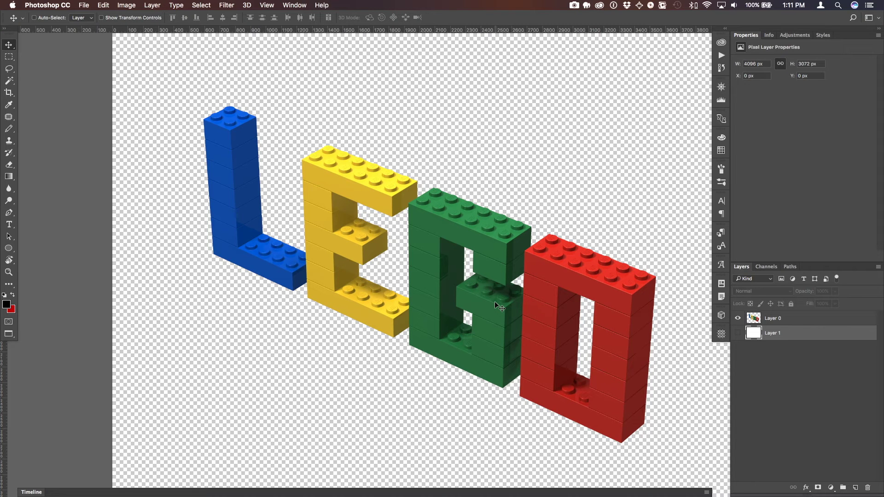
scroll(532, 244, right, 3)
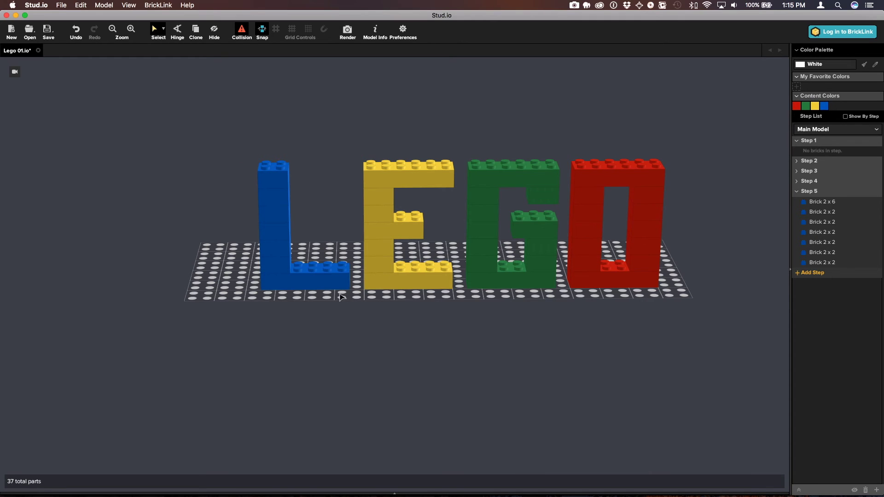
Step: Group all the blue bricks of the first letter into a submodel named L
drag(234, 129, 349, 313)
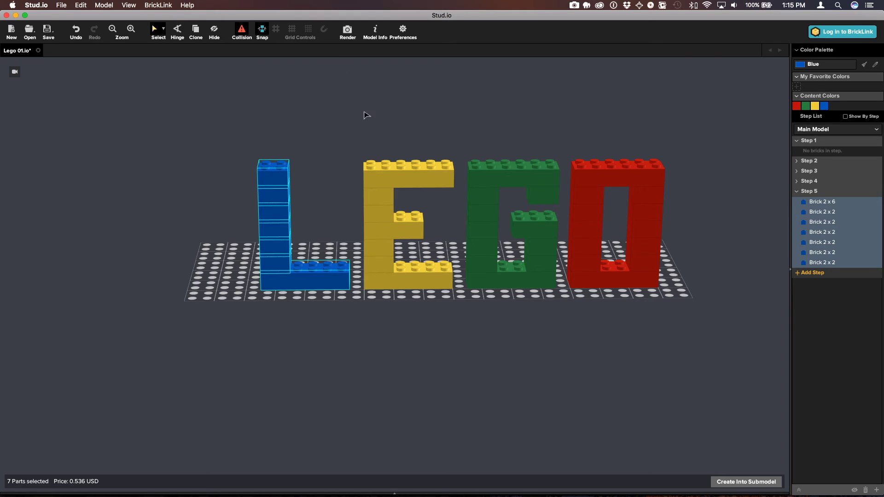
key(super+g)
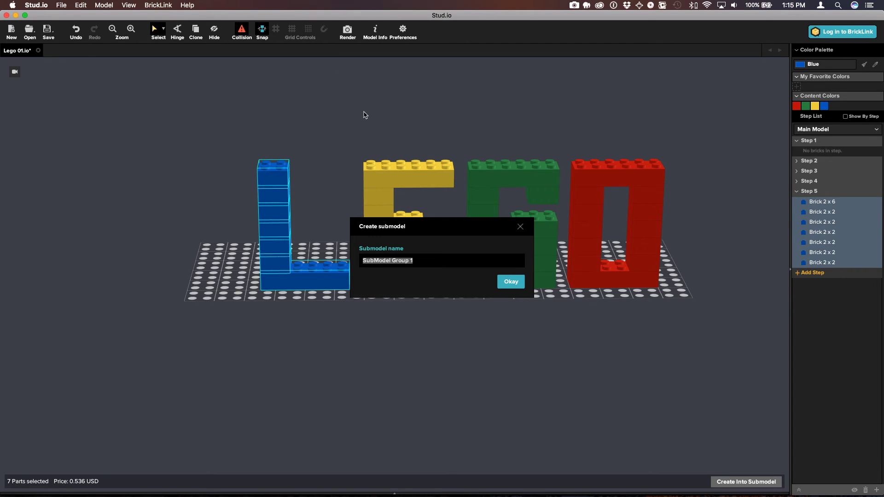
text(G)
key(Return)
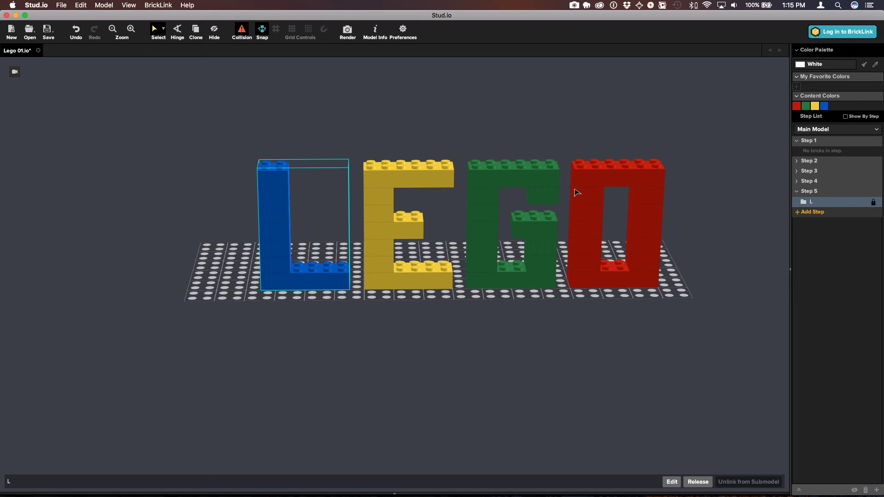
Step: Group all the yellow bricks of the second letter into a submodel named E
double_click(387, 171)
key(super+g)
text(E)
key(Return)
Step: Group all the green bricks of the third letter into a submodel named G
double_click(490, 166)
key(super+g)
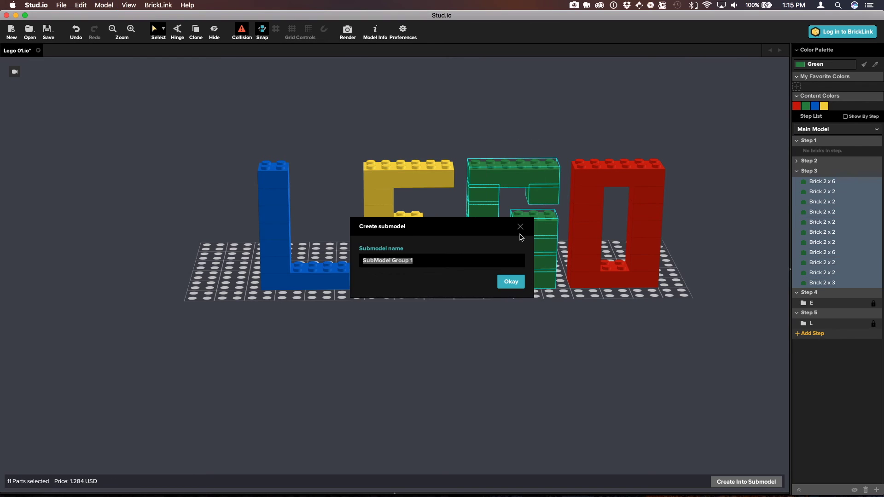
text(G)
key(Return)
Step: Group all the red bricks of the fourth letter into a submodel named O
double_click(647, 276)
key(super+g)
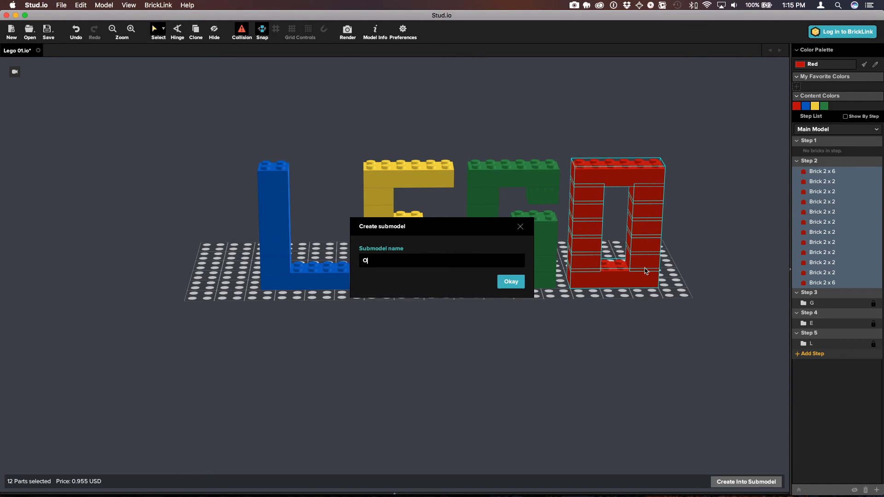
text(O)
key(Return)
Step: Render the LEGO letters from an angled three-quarter view as a .jpg image with an opaque gray background
right_drag(455, 308, 456, 350)
click(348, 33)
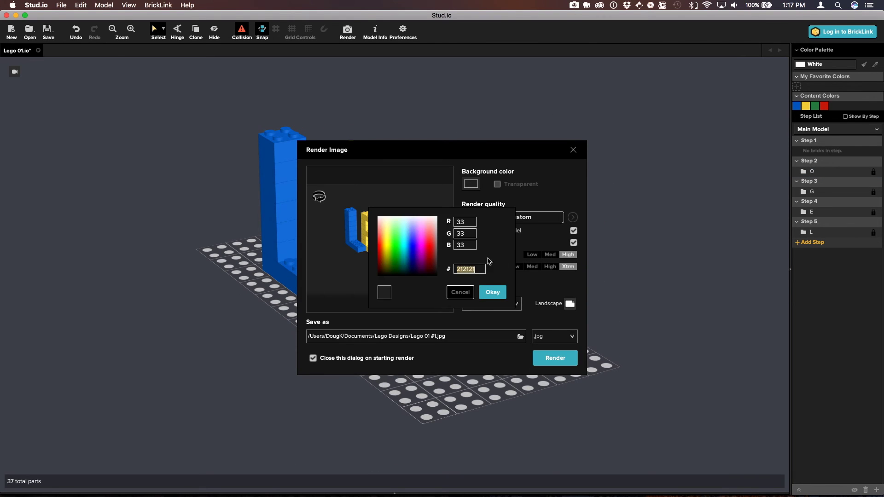
click(548, 358)
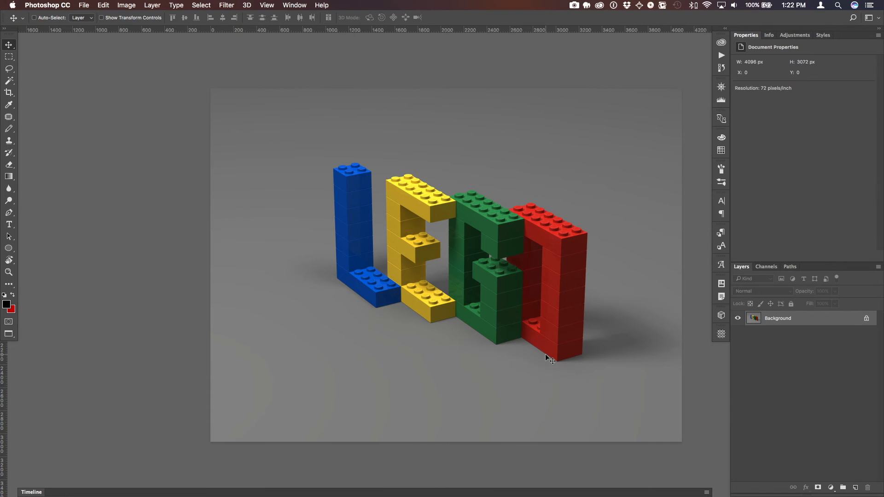
Step: In Photoshop, examine the rendered LEGO letters up close for brick seams and shadows, and view the LEGO TEXT render
key(super+equal)
key(super+equal)
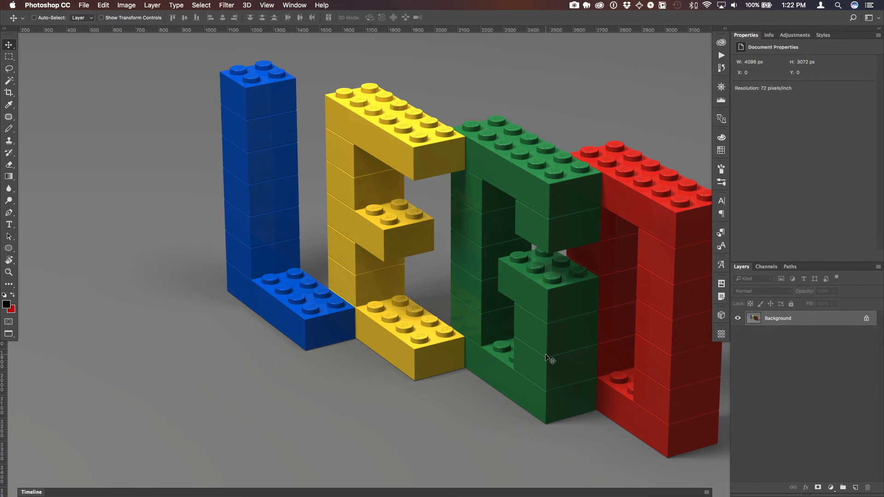
drag(546, 245, 389, 198)
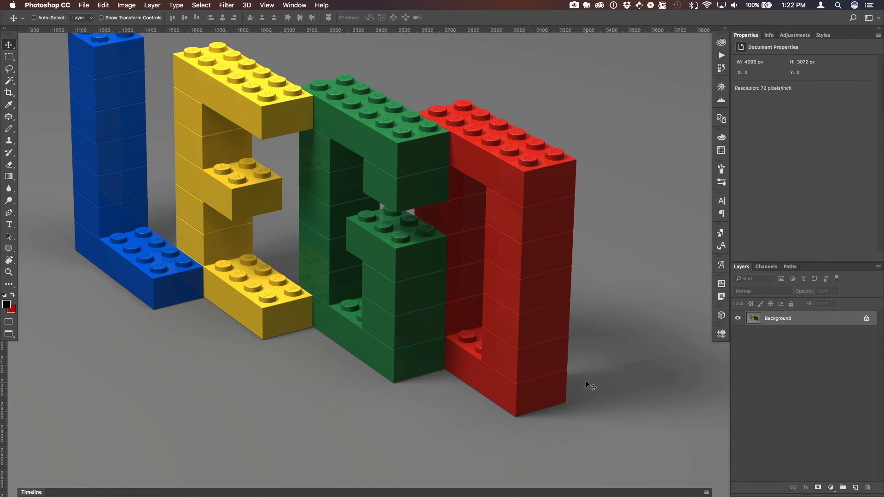
drag(485, 336, 546, 382)
drag(320, 276, 345, 303)
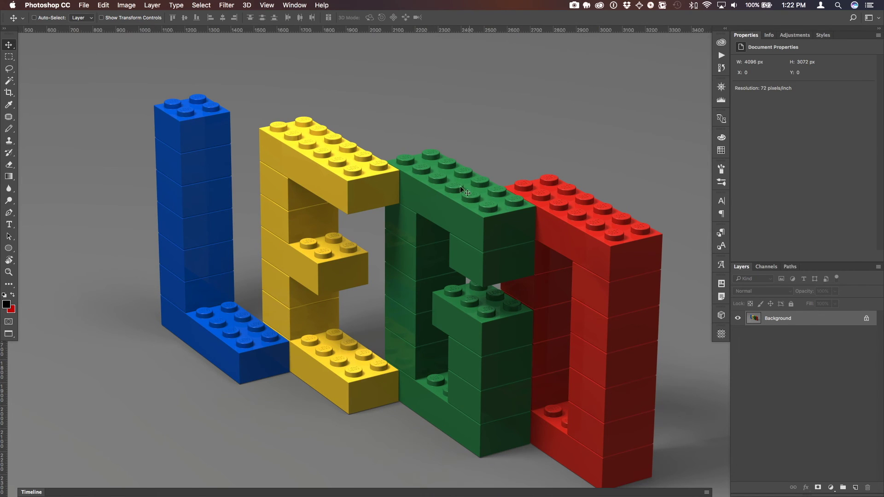
key(super+minus)
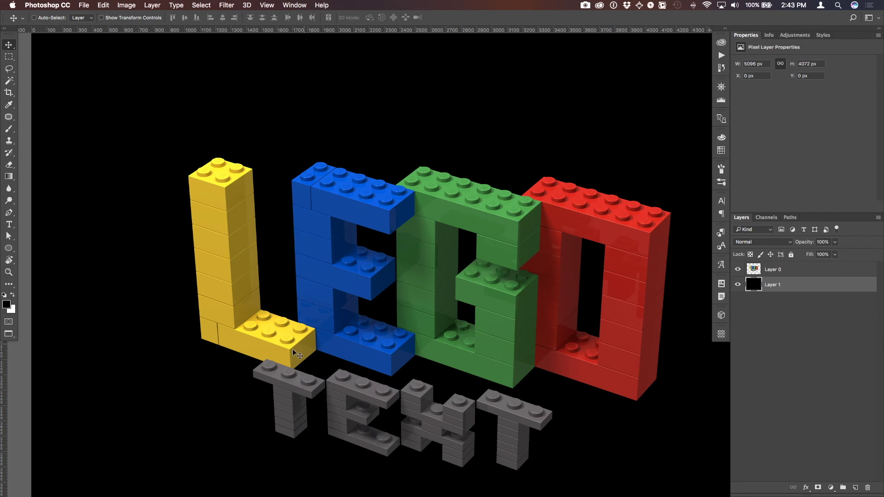
drag(430, 347, 410, 275)
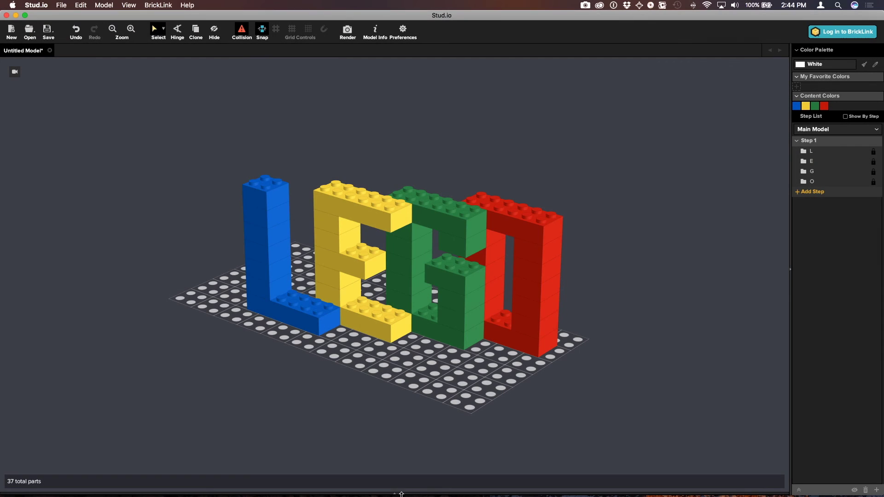
Step: In Stud.io, reveal the Building Palette and browse its part categories to the Tile parts
click(395, 493)
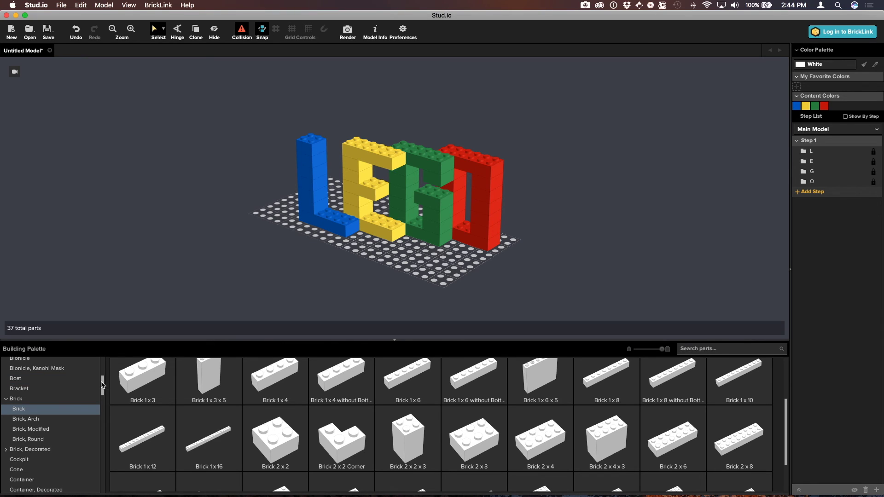
mouse_move(103, 386)
mouse_down()
mouse_move(100, 407)
mouse_move(96, 392)
mouse_up()
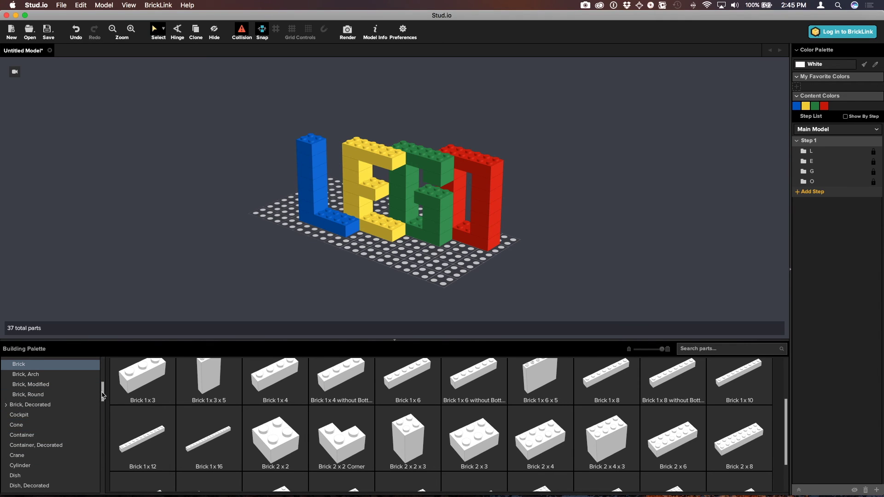
drag(102, 395, 103, 391)
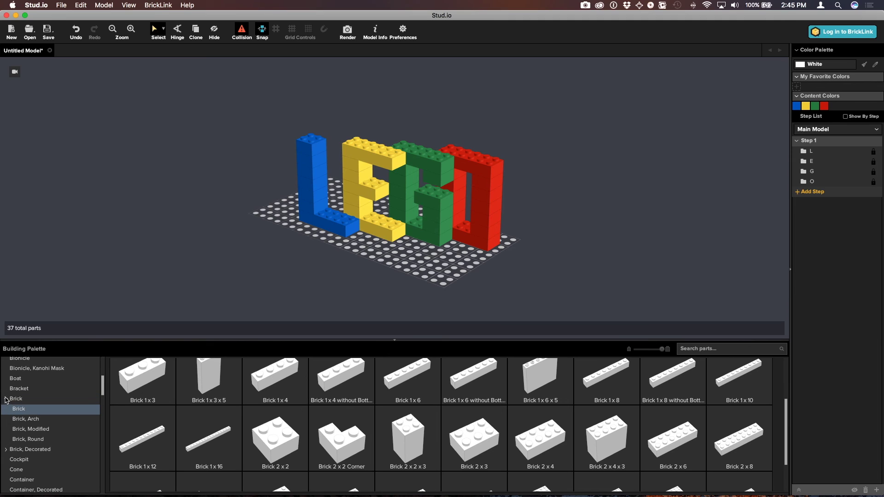
scroll(7, 402, down, 10)
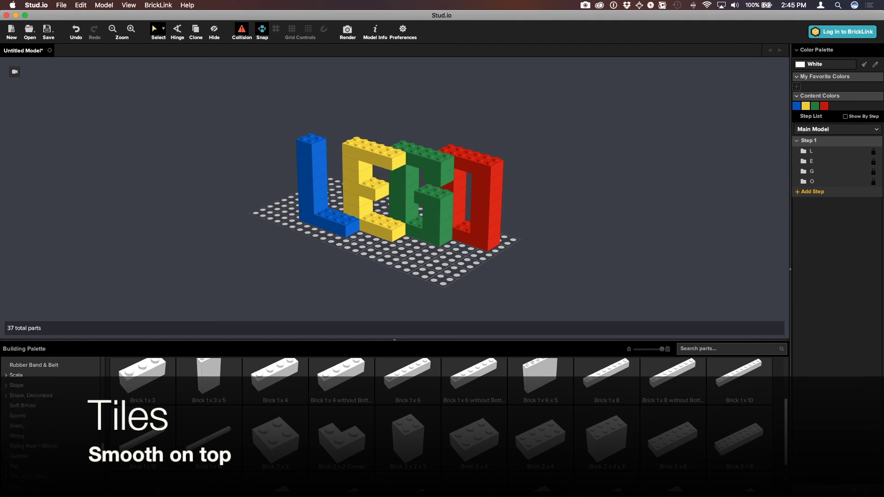
click(7, 430)
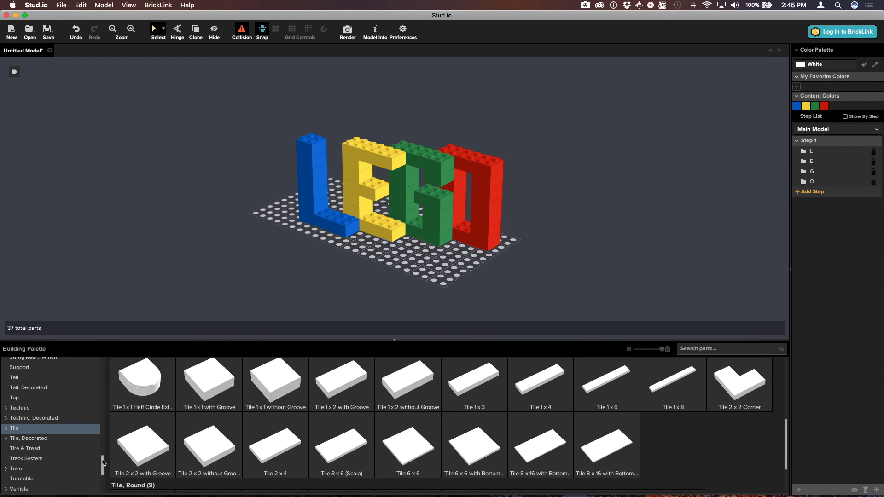
Step: Browse the basic plates in the Plate category and return to the Brick category
drag(102, 462, 102, 433)
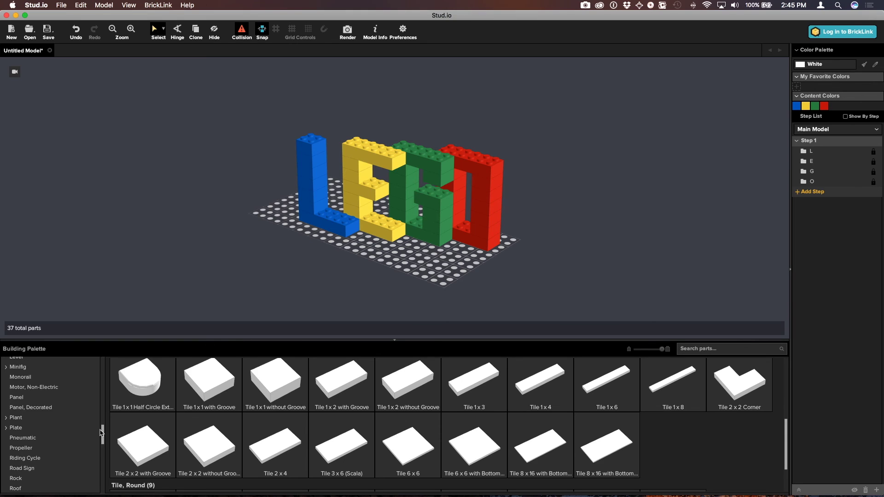
click(7, 429)
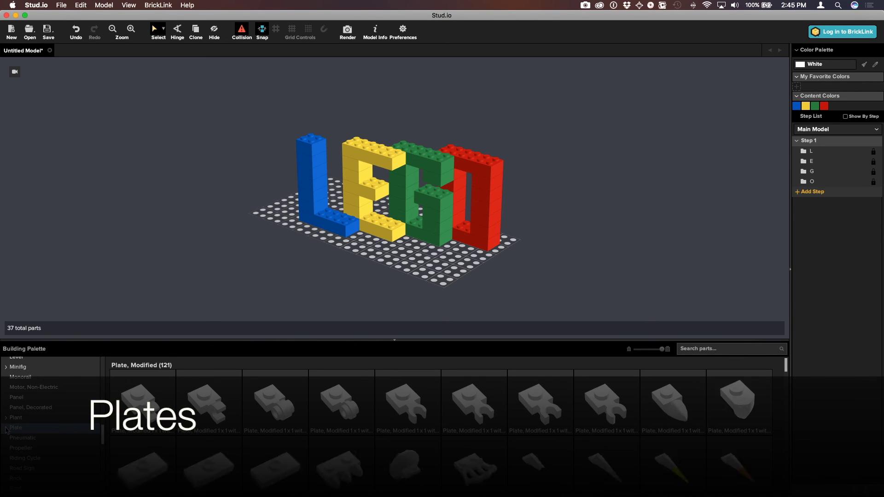
click(29, 439)
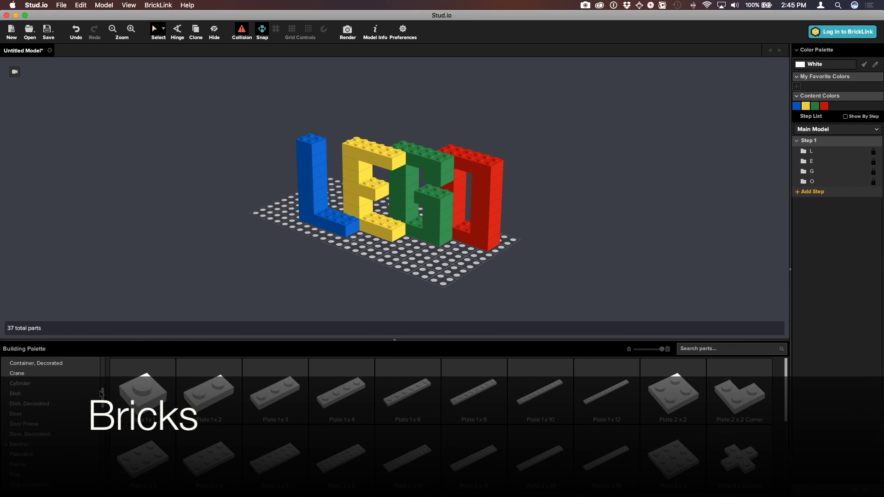
drag(102, 394, 102, 375)
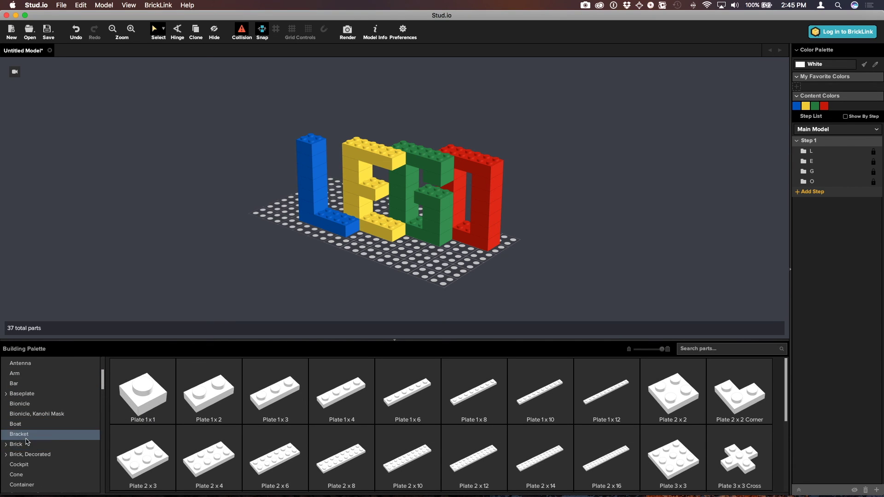
click(25, 444)
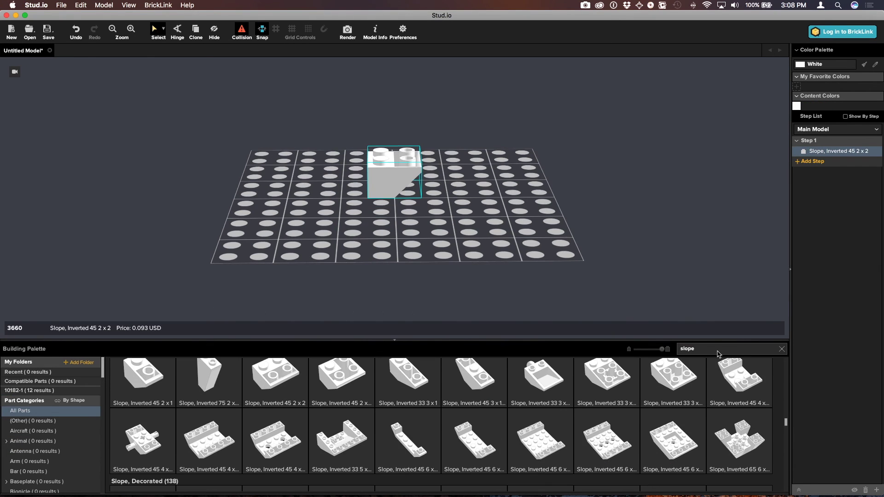